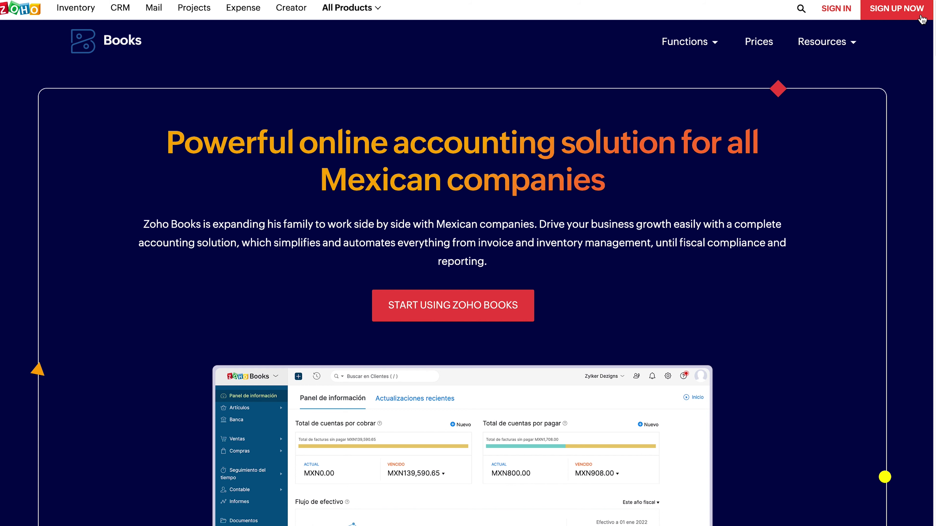
Fill in the sign-up form with company name ASOCIADS DE FORMONIX, the account e-mail and password.
click(921, 18)
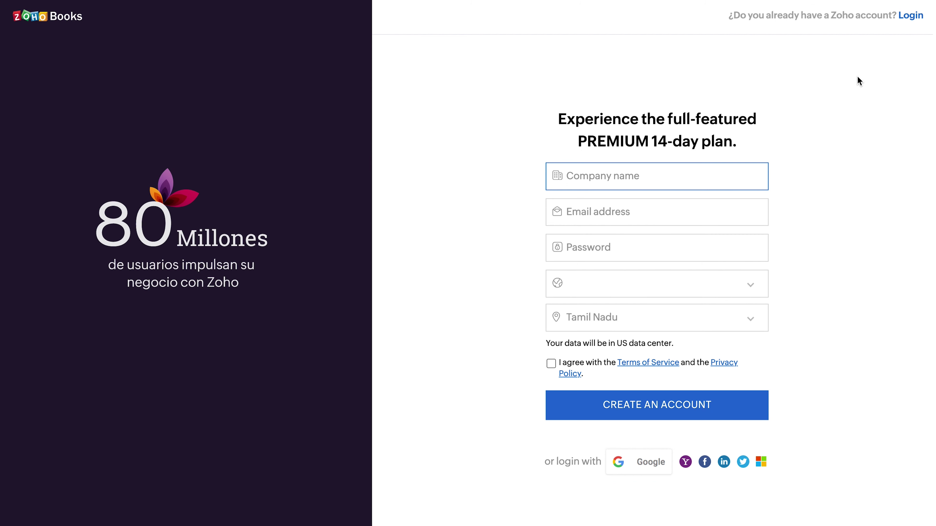
click(648, 176)
text(ASOCIADS DE FORMONIX)
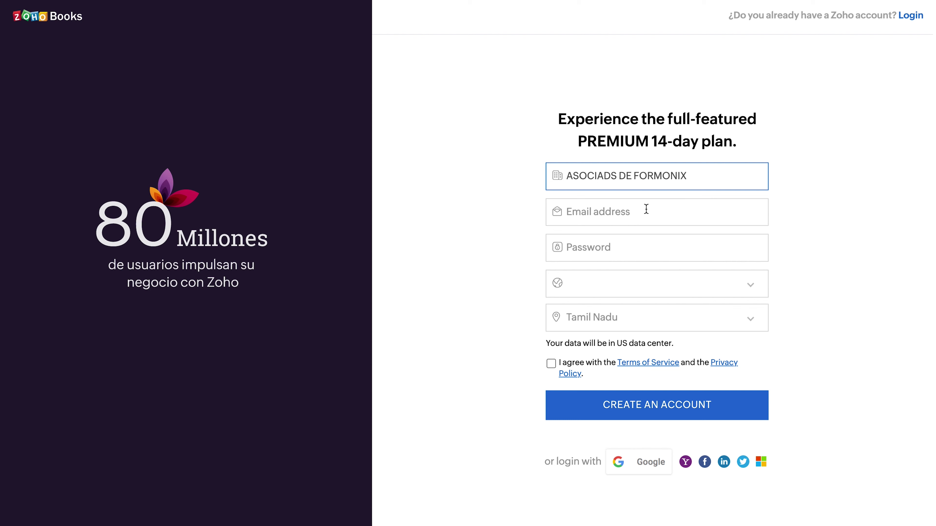
click(646, 209)
key(ctrl+v)
click(620, 244)
key(ctrl+v)
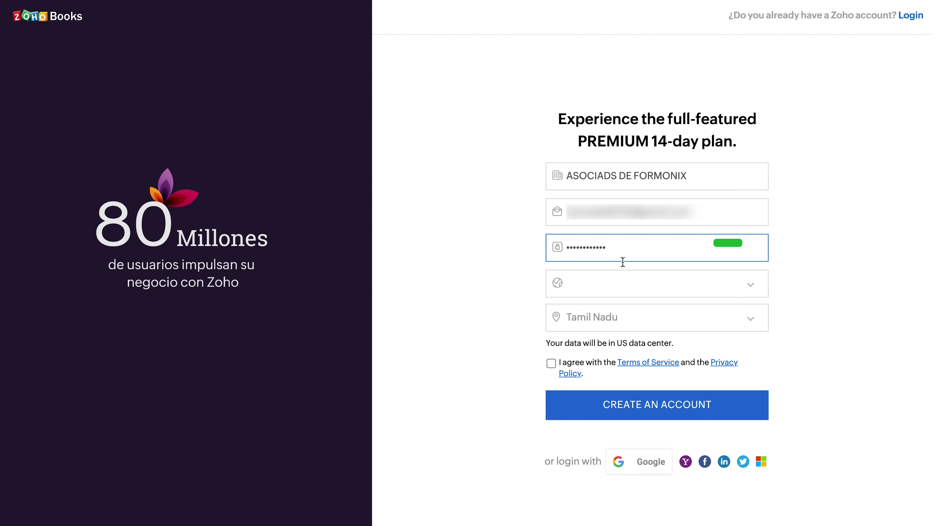
Choose Mexico as the country, accept the terms, and create the account.
click(621, 289)
scroll(604, 450, down, 10)
click(603, 465)
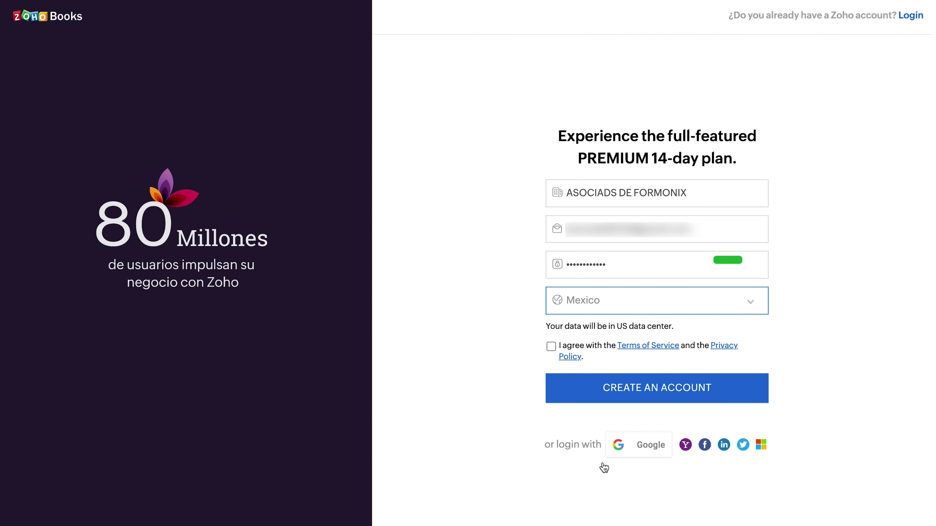
click(556, 350)
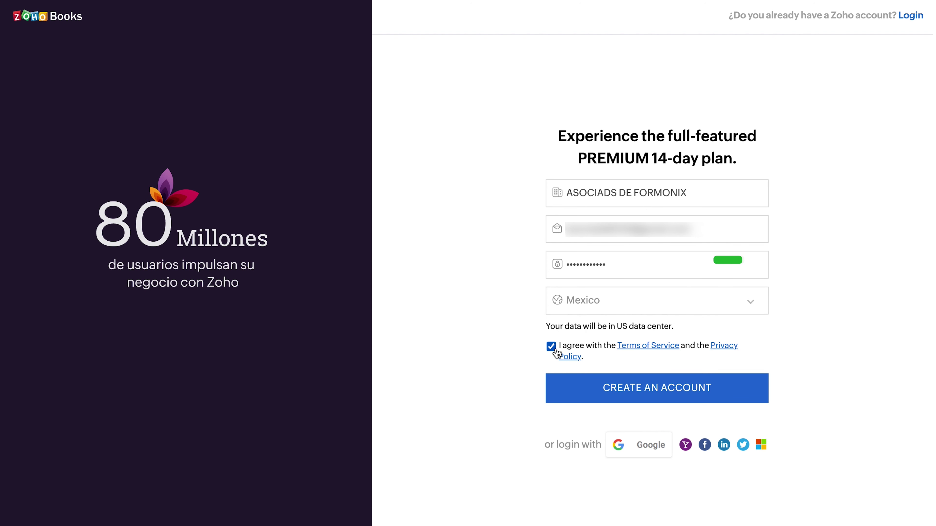
click(618, 402)
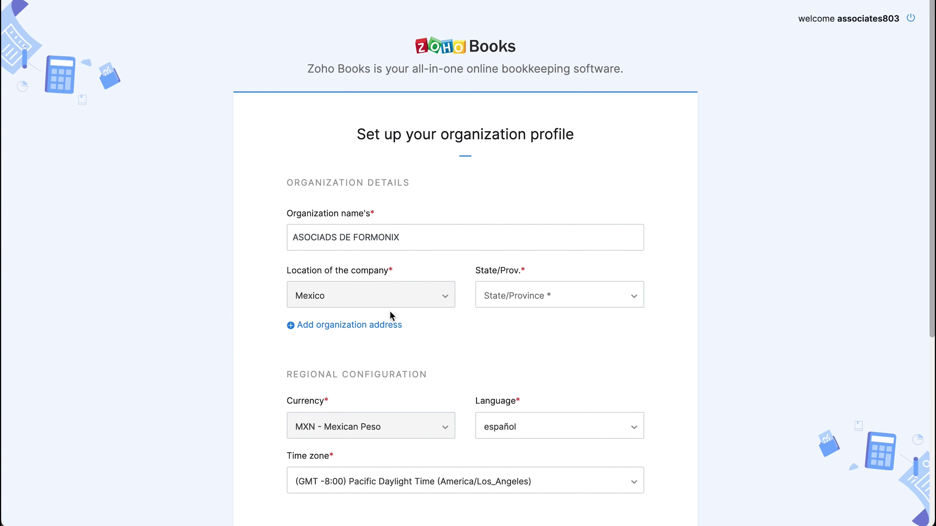
Set state to Baja California and language to English, and mark VAT-registered with the company's RFC.
click(586, 297)
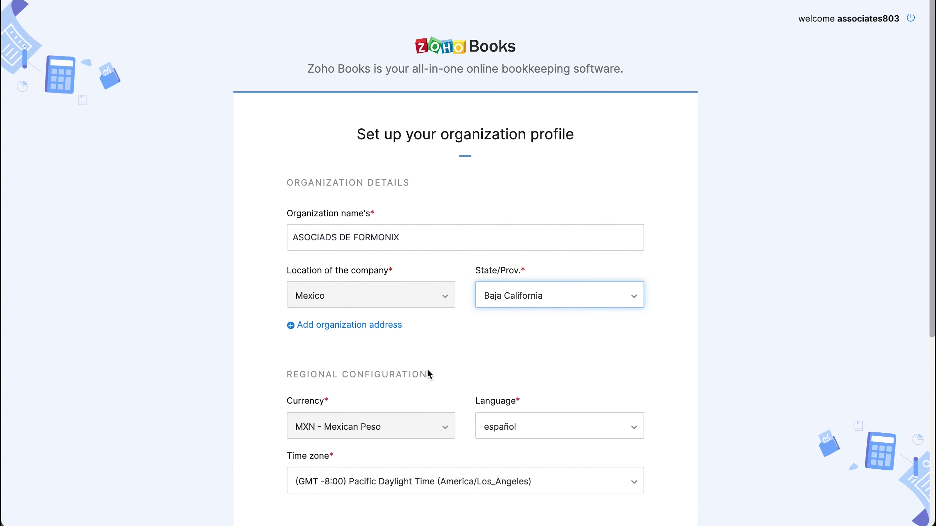
click(565, 429)
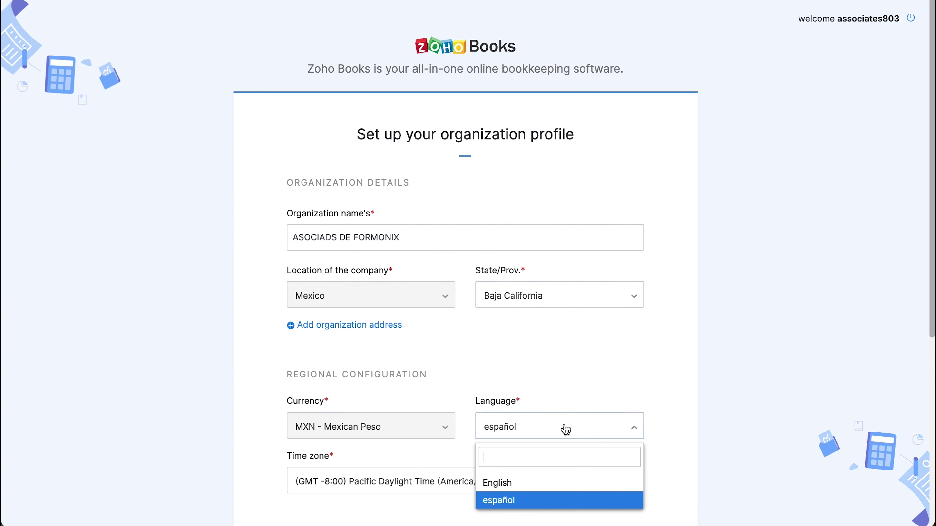
click(567, 483)
scroll(567, 482, down, 5)
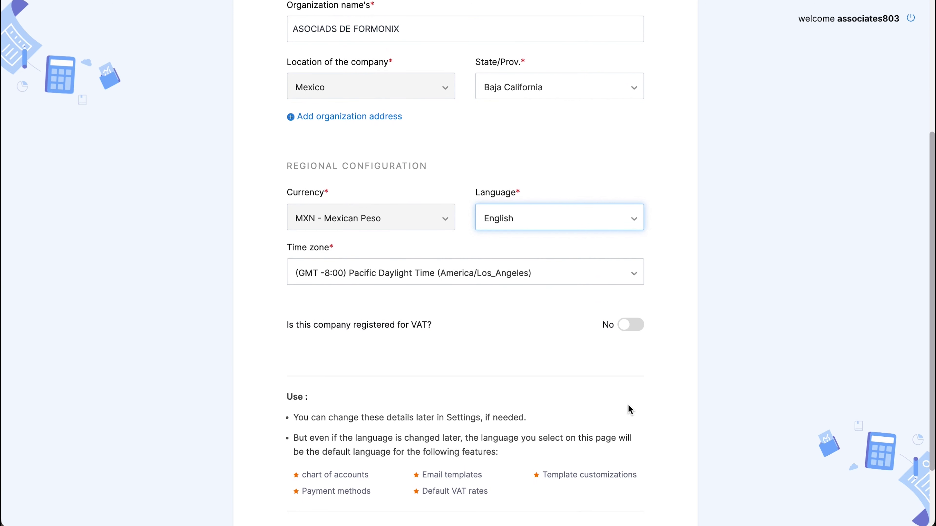
click(637, 333)
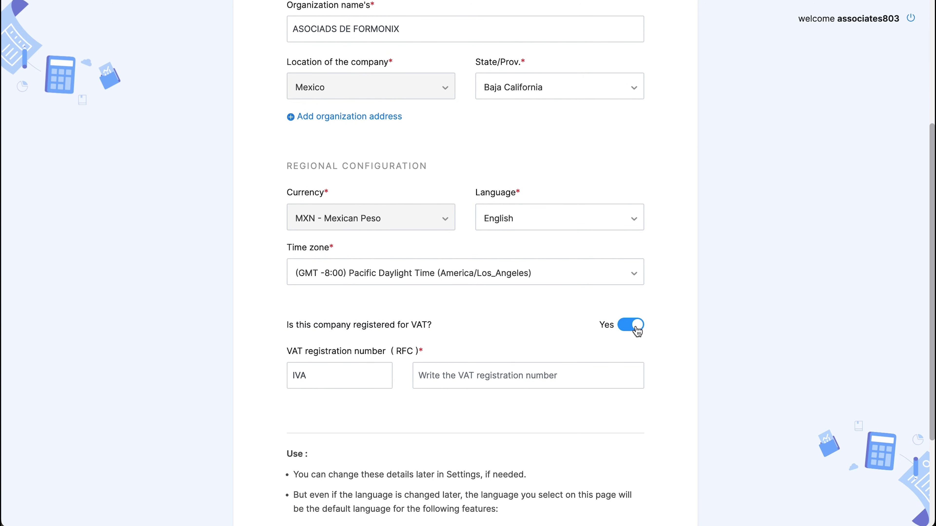
click(593, 376)
key(ctrl+v)
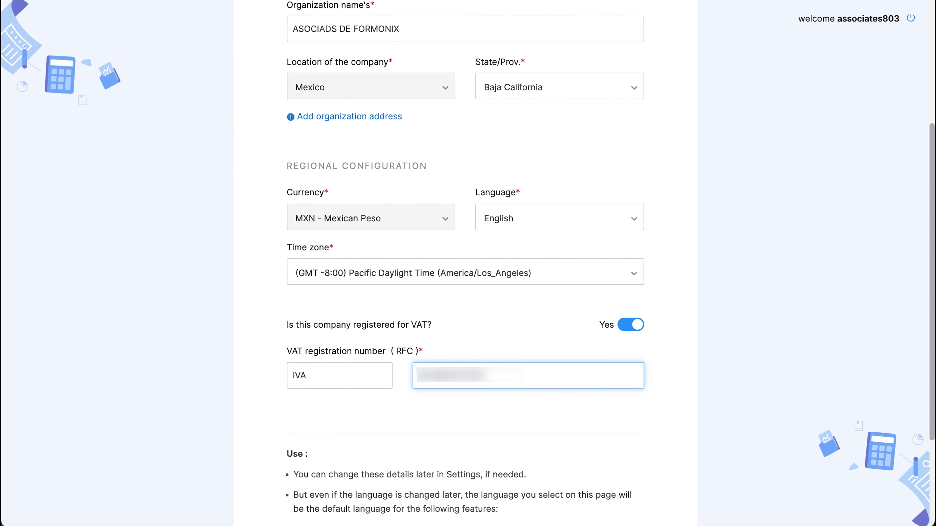
scroll(590, 379, down, 4)
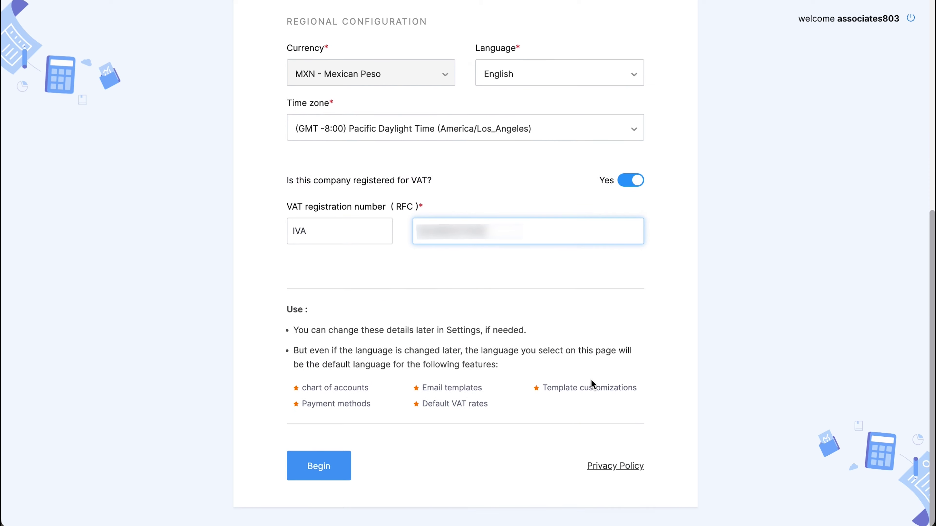
Submit the organization profile, decline the guided tour, and scroll through the feature suggestion cards.
click(346, 477)
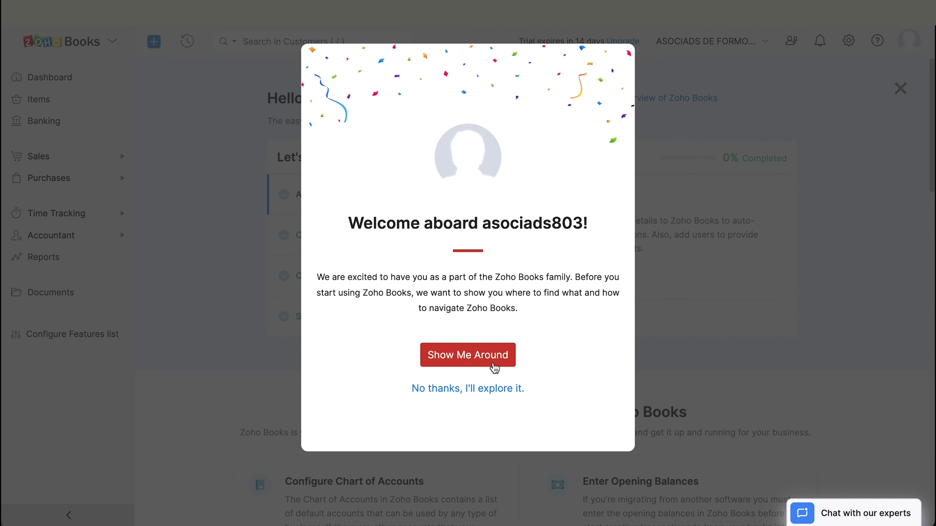
click(482, 389)
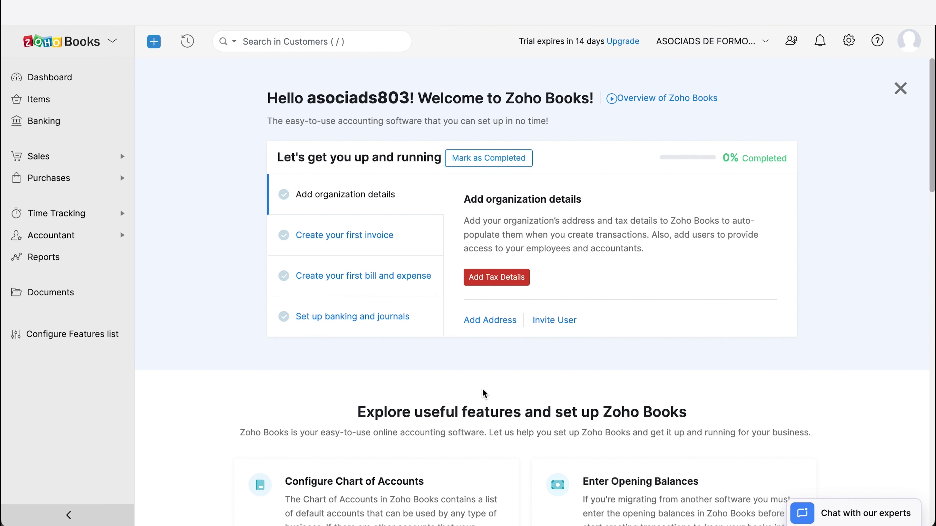
scroll(483, 393, down, 5)
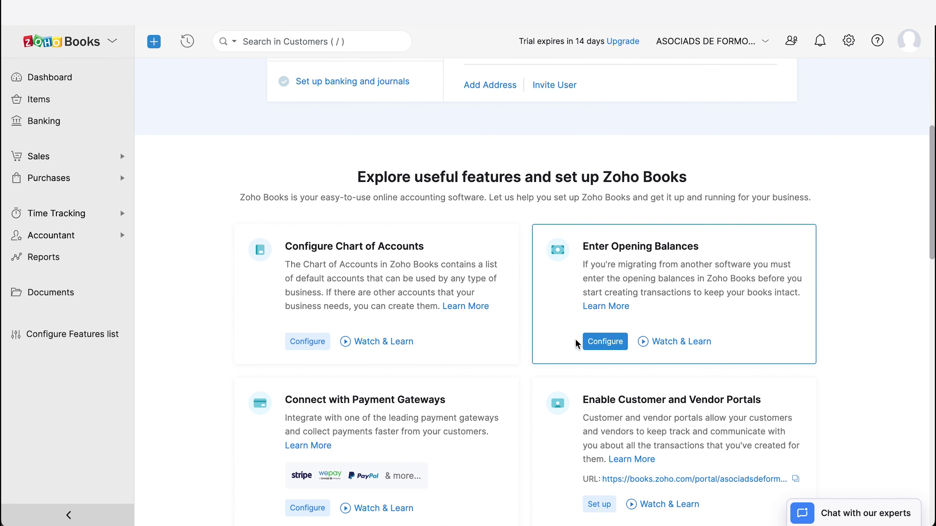
scroll(583, 415, down, 6)
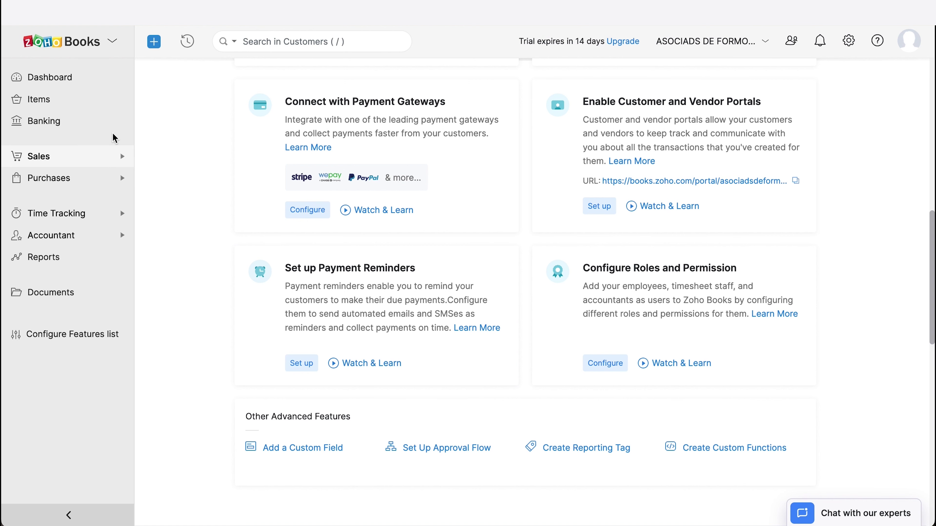
Visit the Dashboard and the Items list, then go to Banking.
click(59, 79)
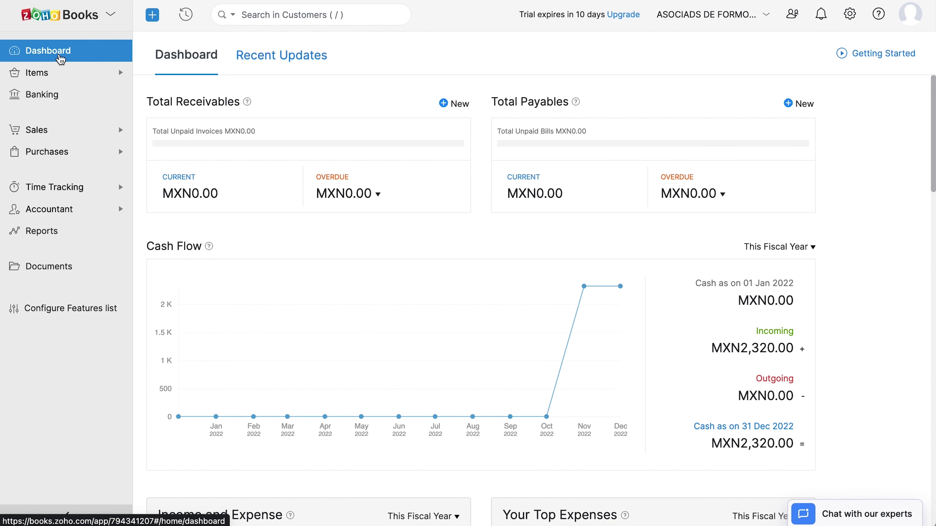
click(57, 73)
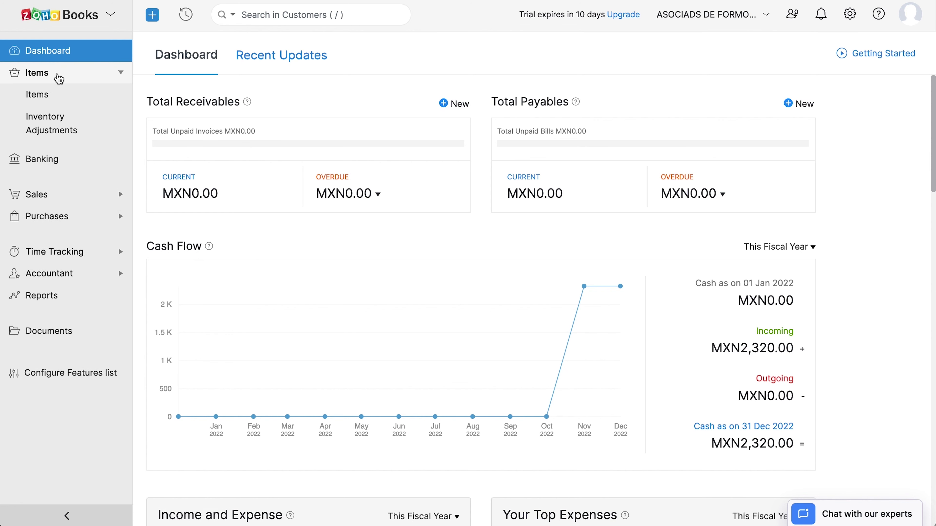
click(54, 95)
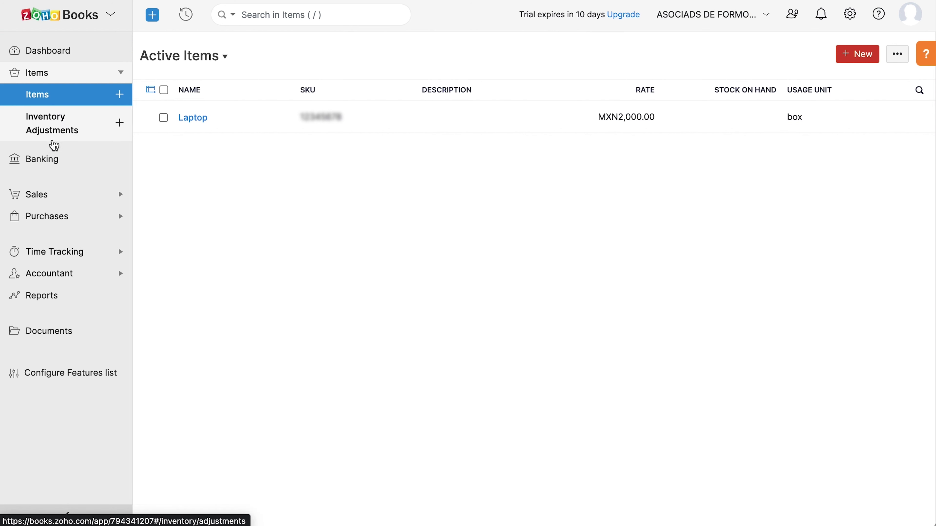
click(54, 170)
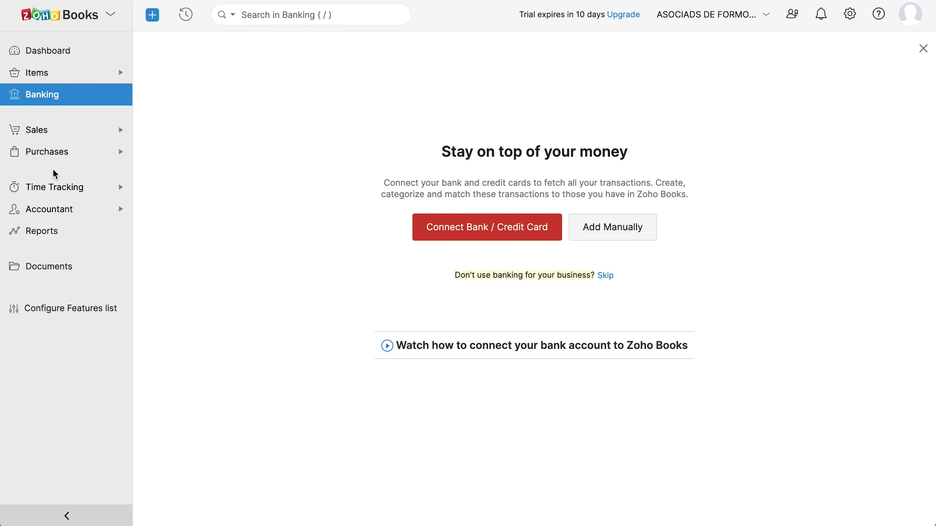
Tour Customers, Estimates, Sales Orders, Invoices, Payments Received and Recurring Invoices, ending on Credit Notes.
click(57, 137)
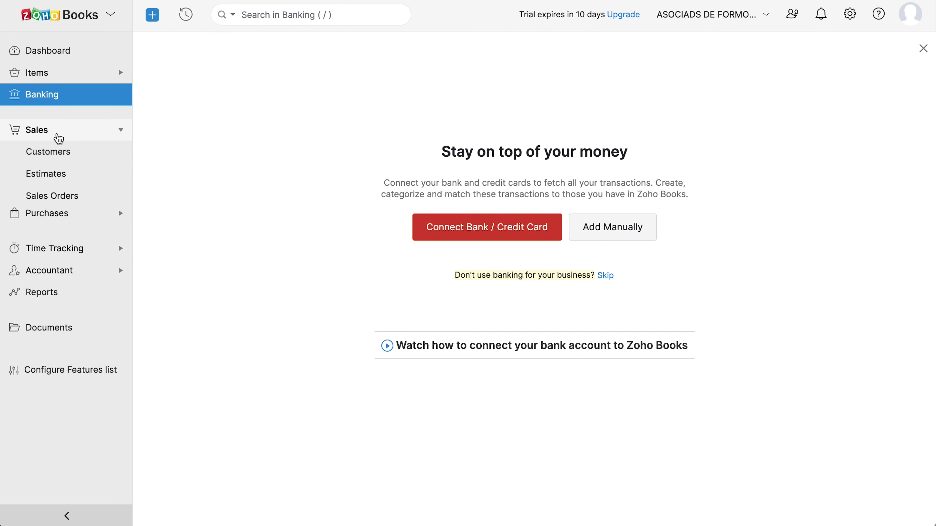
click(58, 152)
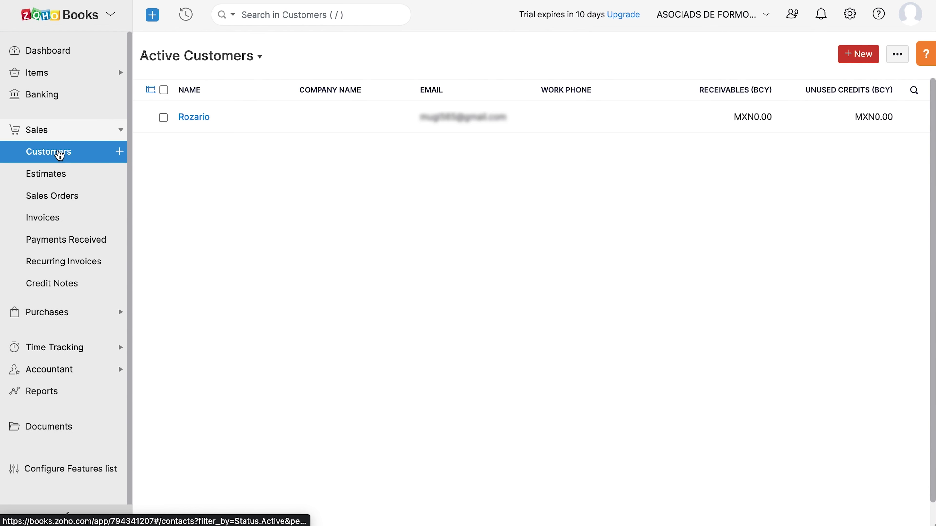
click(58, 174)
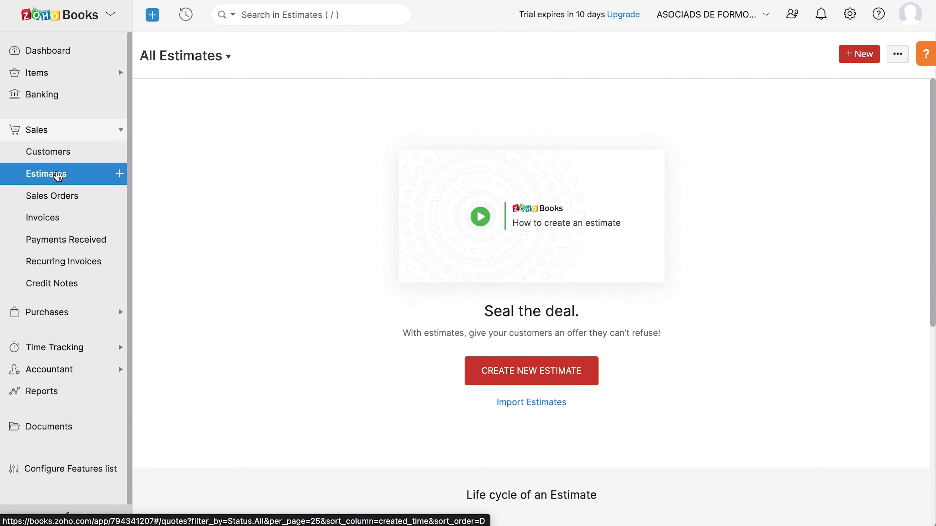
click(60, 194)
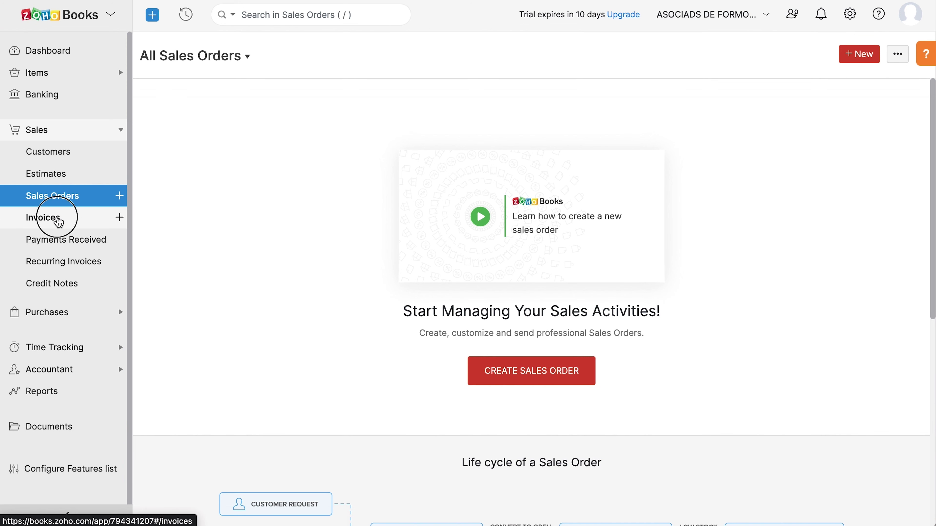
click(58, 220)
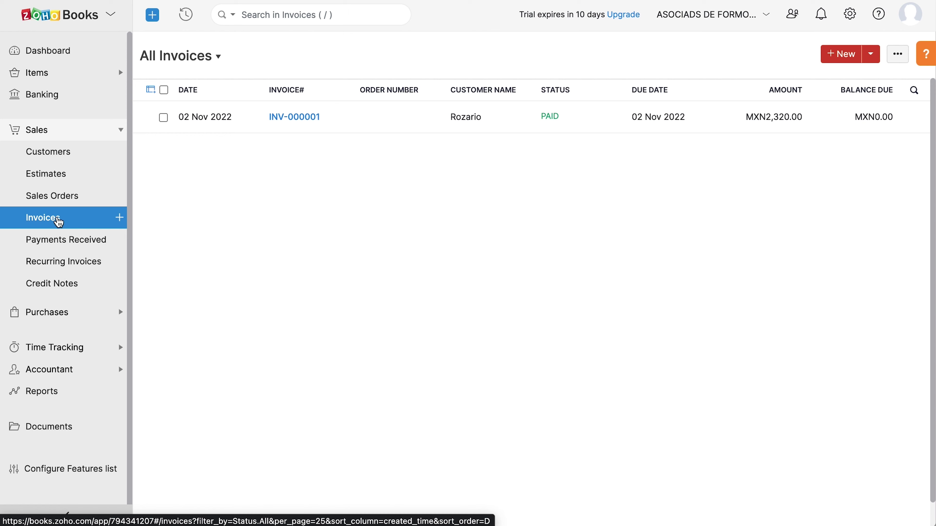
click(58, 239)
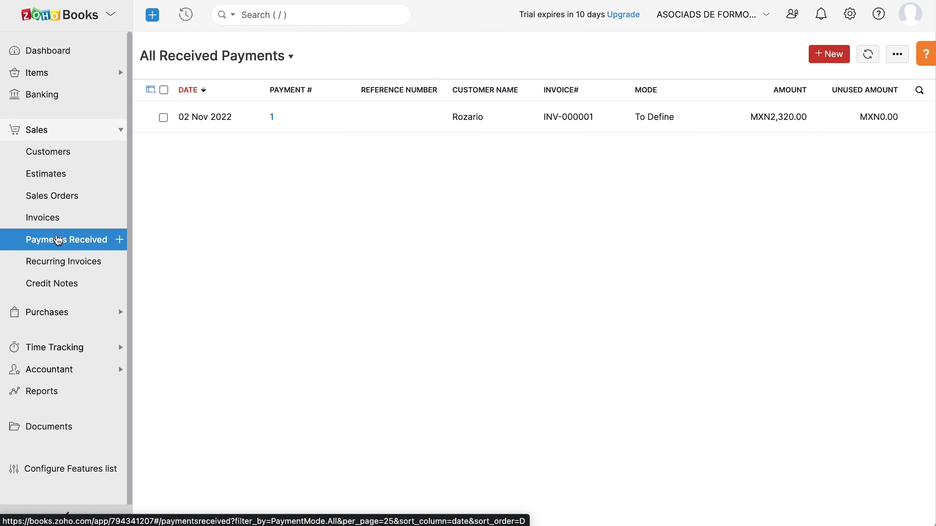
click(62, 260)
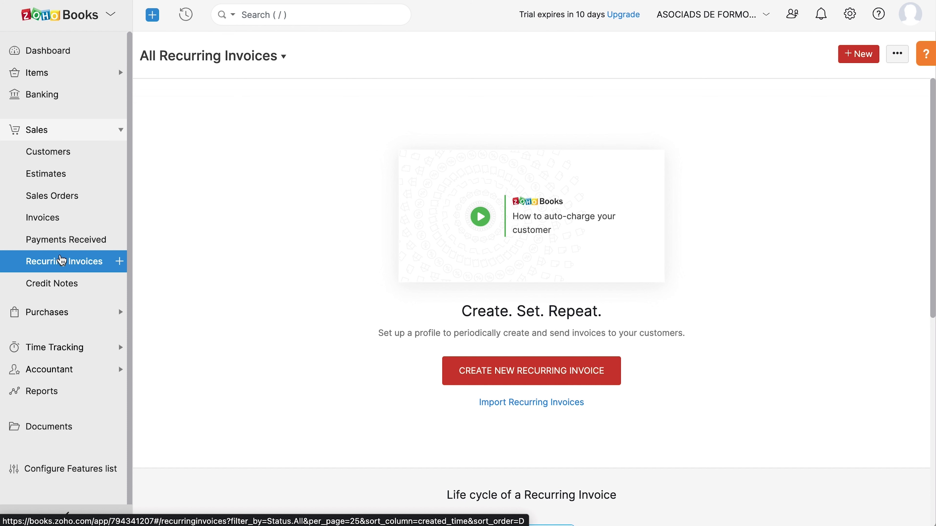
click(63, 285)
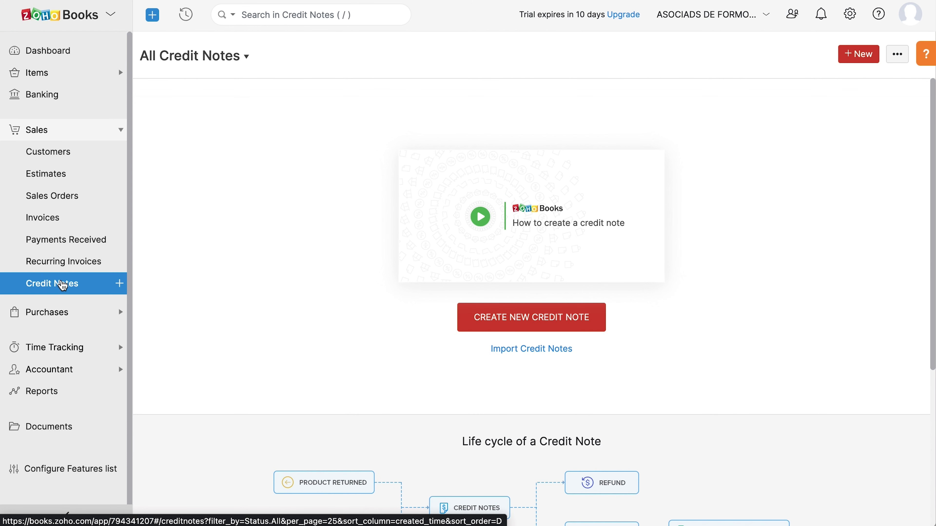
Tour Vendors, Expenses, Recurring Expenses, Purchase Orders, Bills, Payments Made, Recurring Bills and Vendor Credits.
click(63, 312)
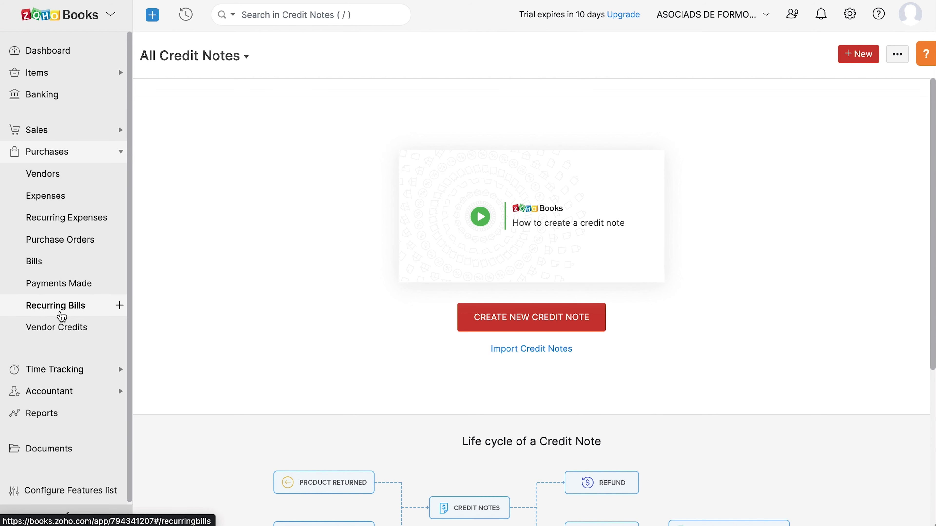
click(58, 177)
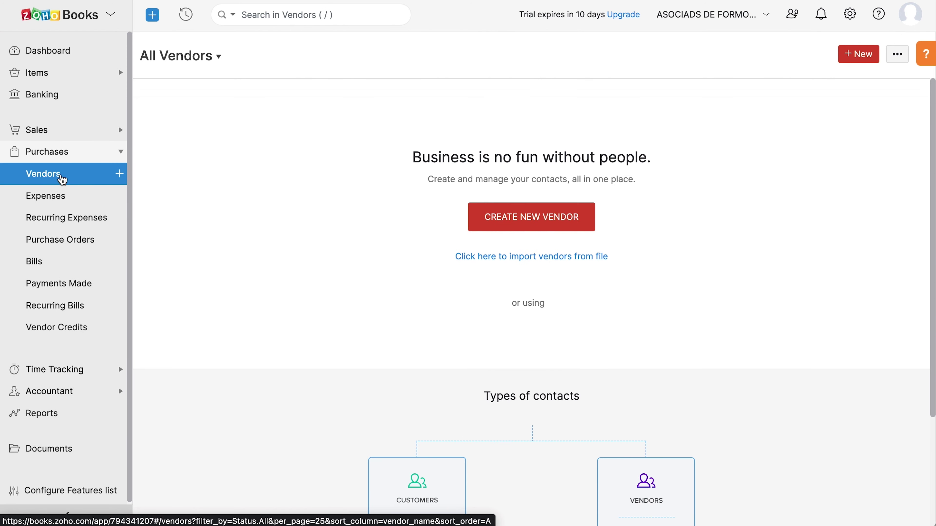
click(60, 199)
click(60, 220)
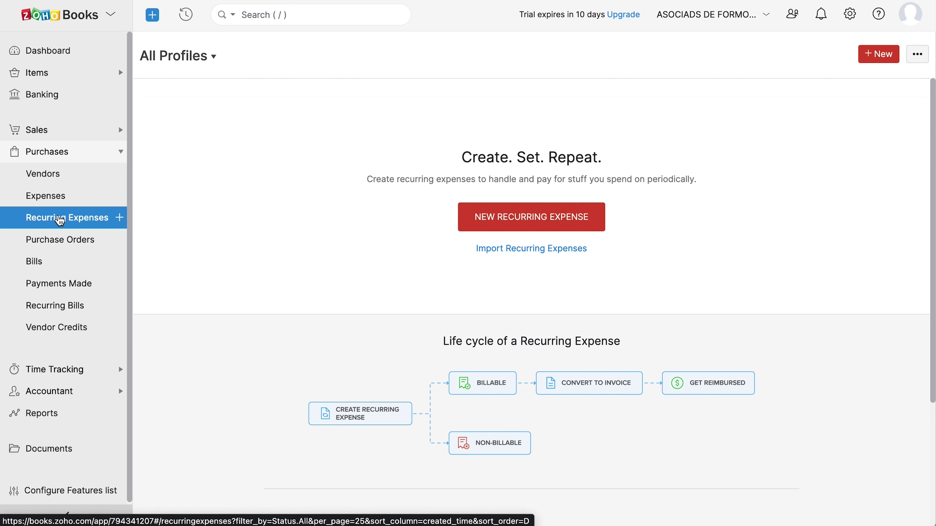
click(58, 240)
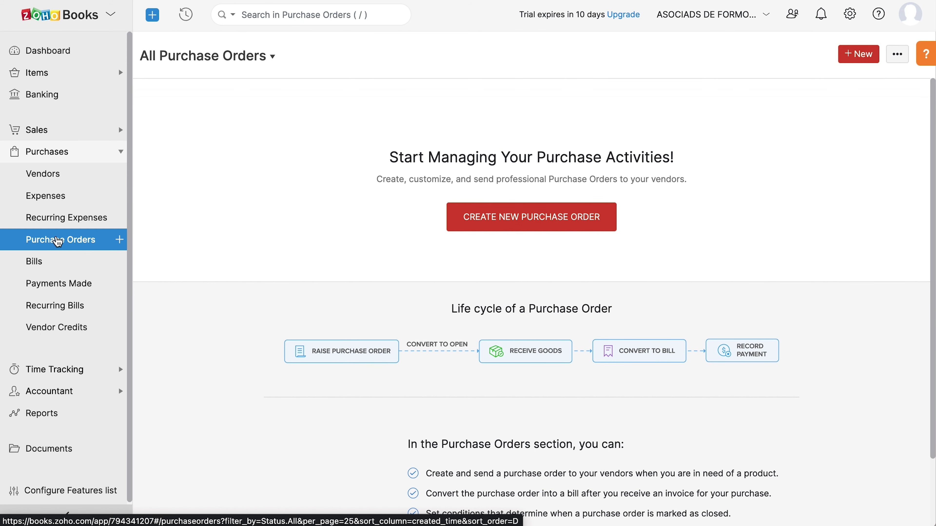
click(57, 264)
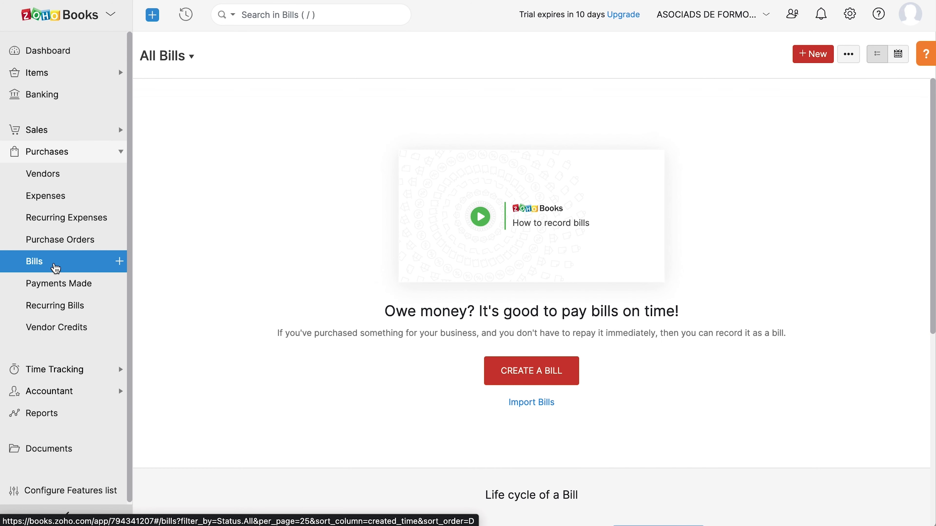
click(54, 282)
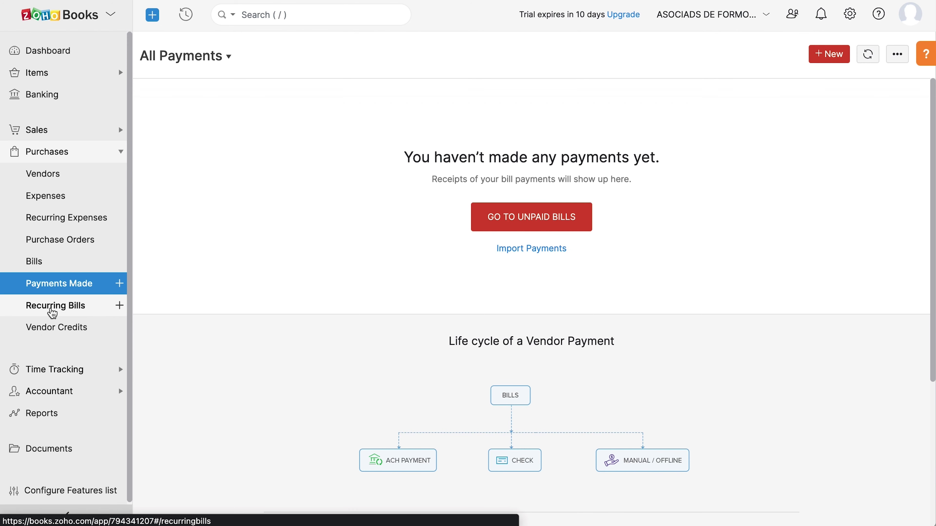
click(51, 313)
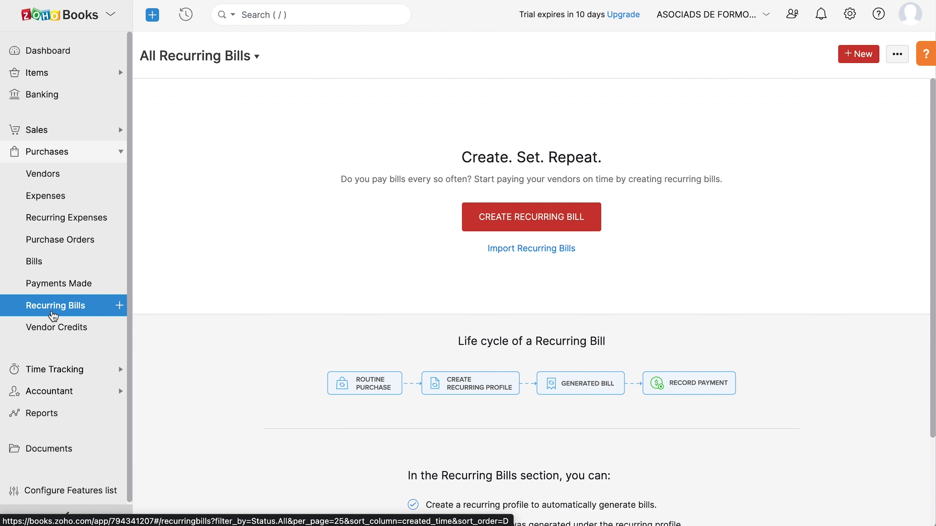
click(54, 328)
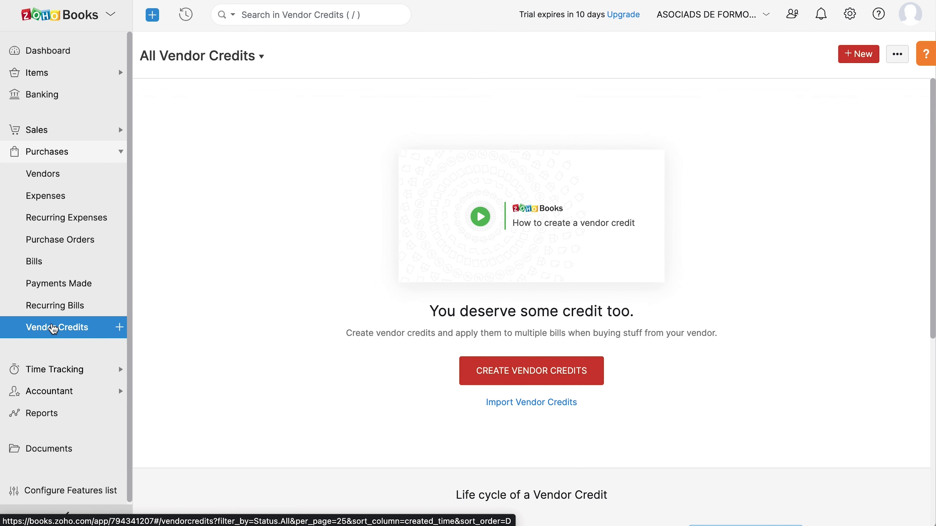
Tour Projects, Timesheet, Manual Journals, Chart of Accounts and Budgets, ending on Reports.
click(56, 370)
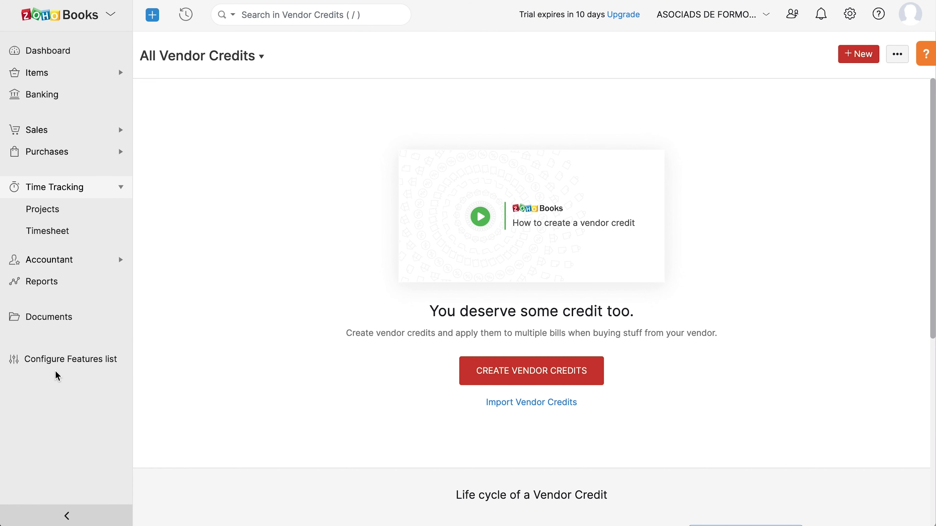
click(34, 220)
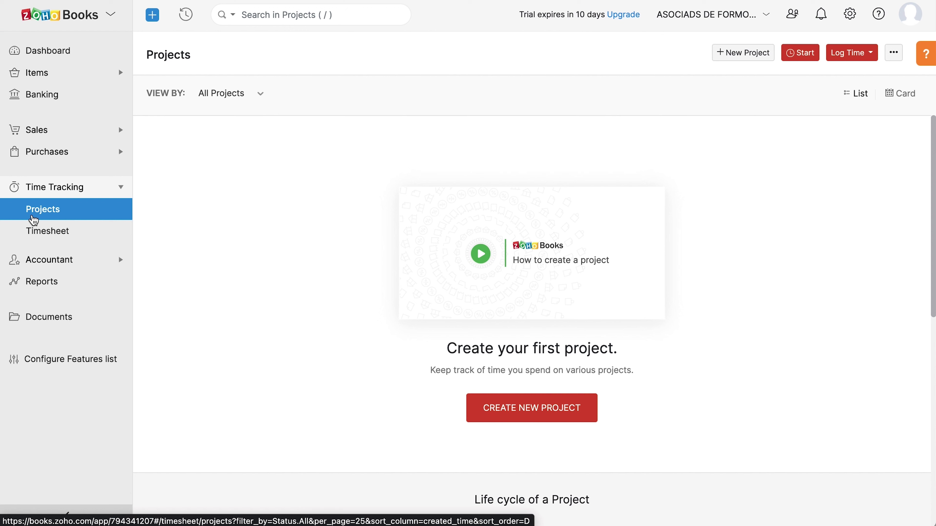
click(33, 234)
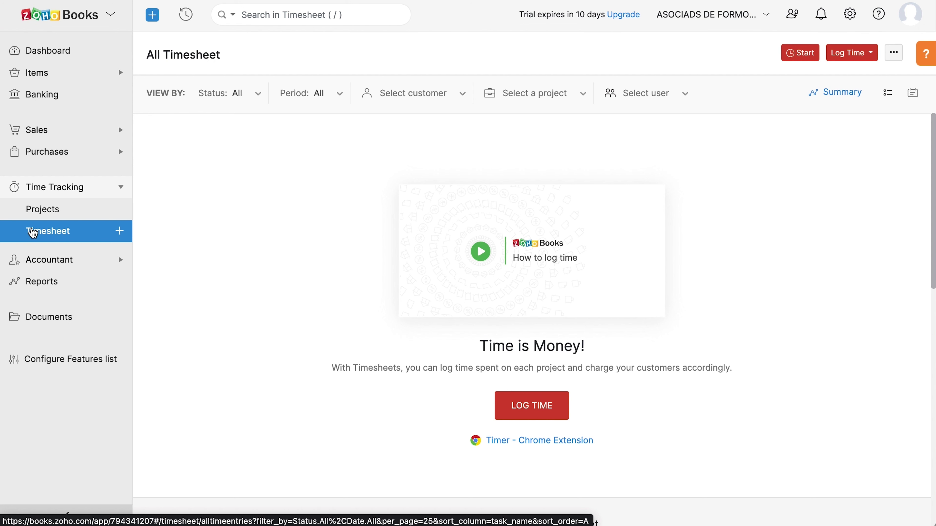
click(32, 260)
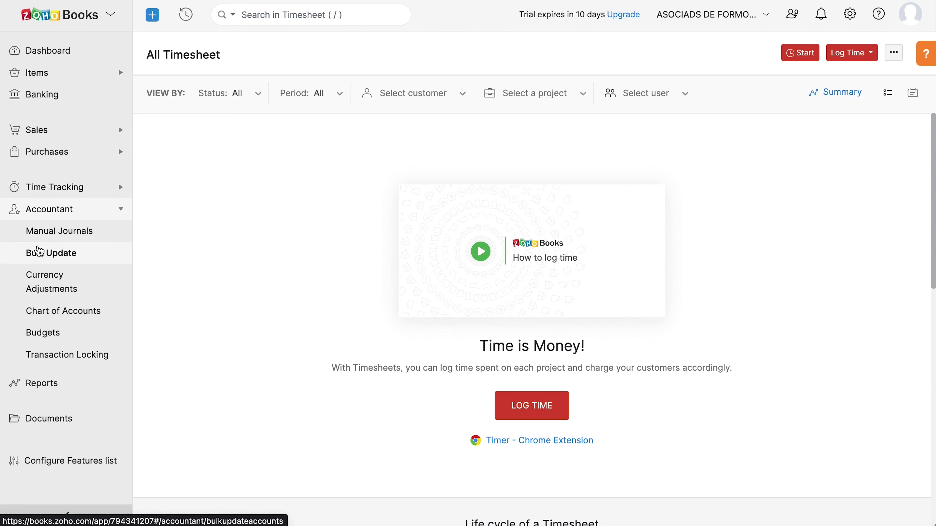
click(40, 235)
click(49, 314)
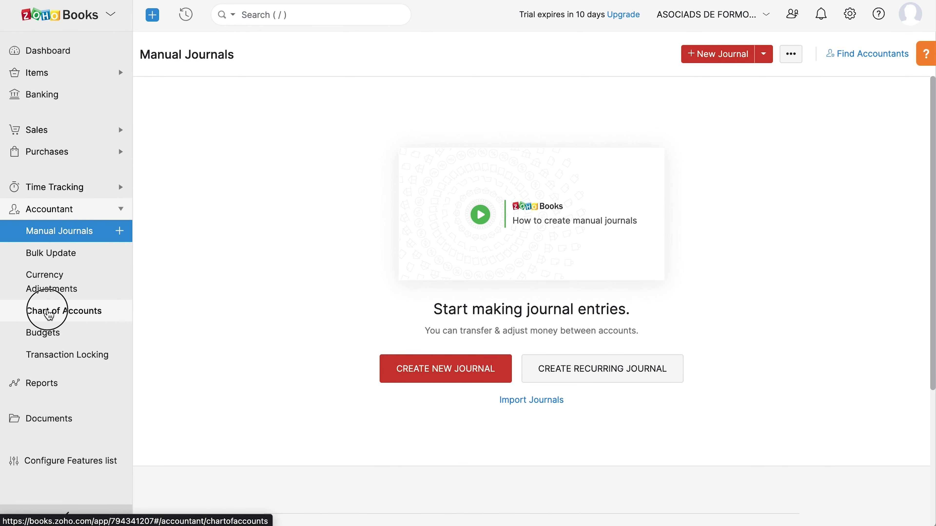
click(47, 334)
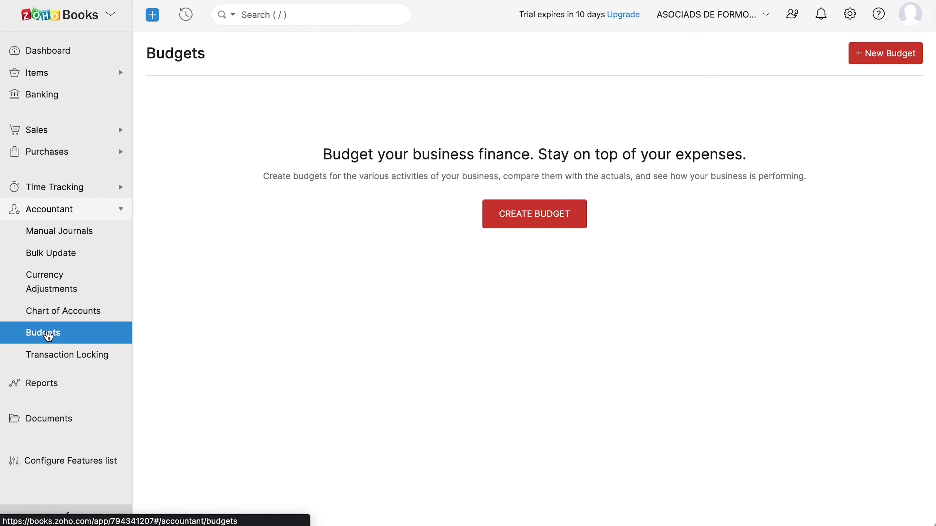
click(42, 383)
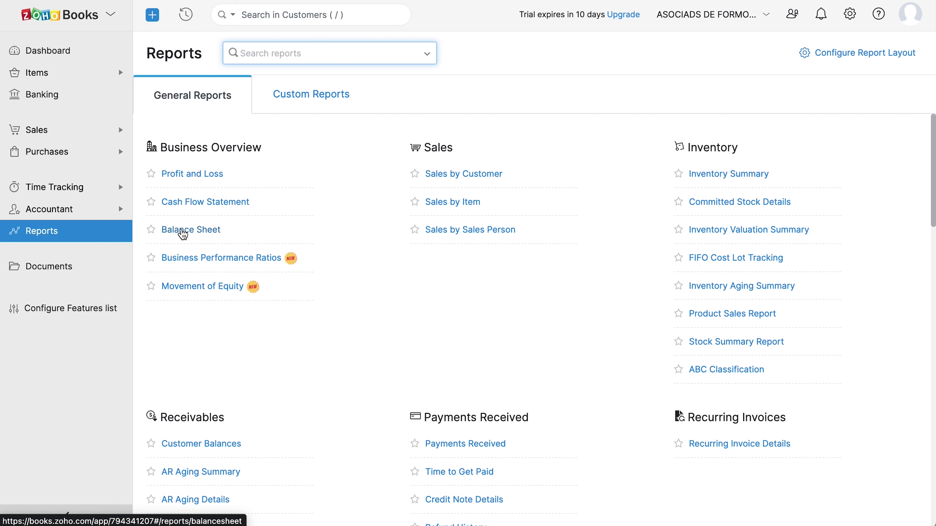
Bring up the Configure Features list from the sidebar.
click(44, 309)
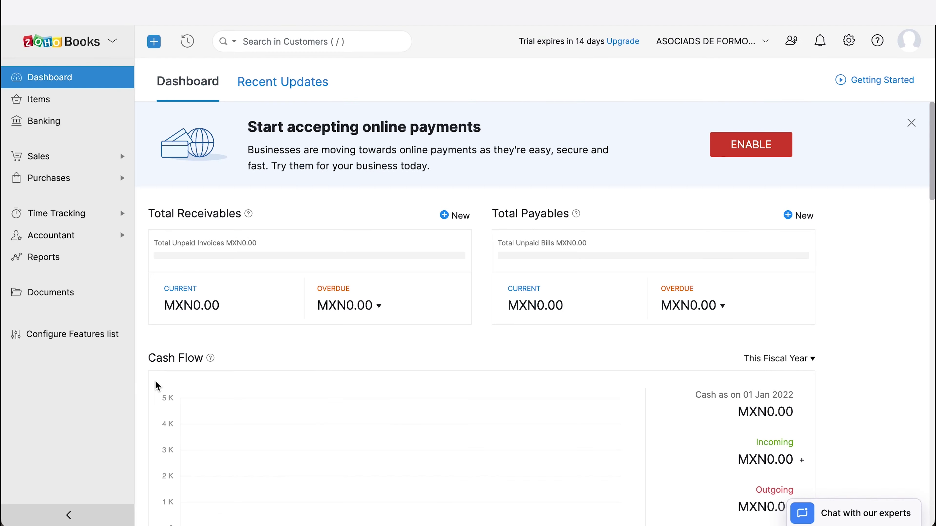
click(848, 41)
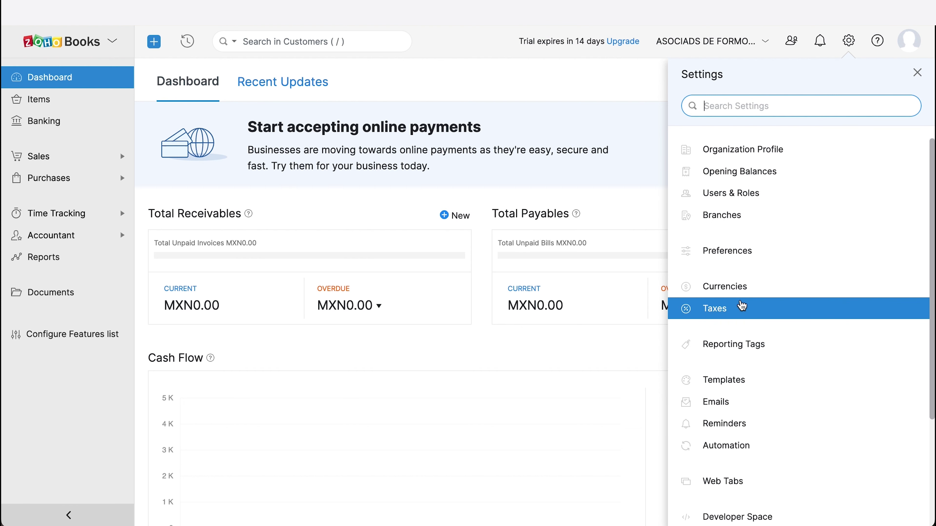
scroll(748, 379, down, 4)
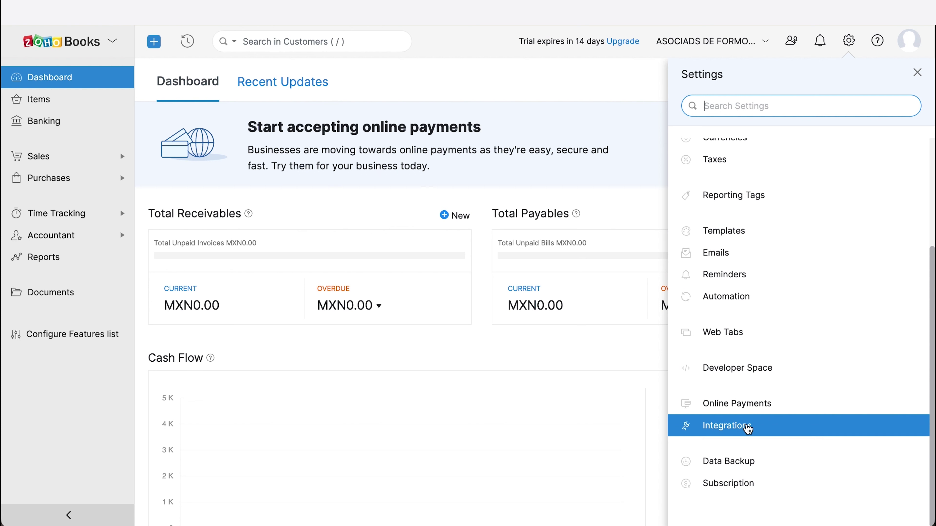
click(74, 383)
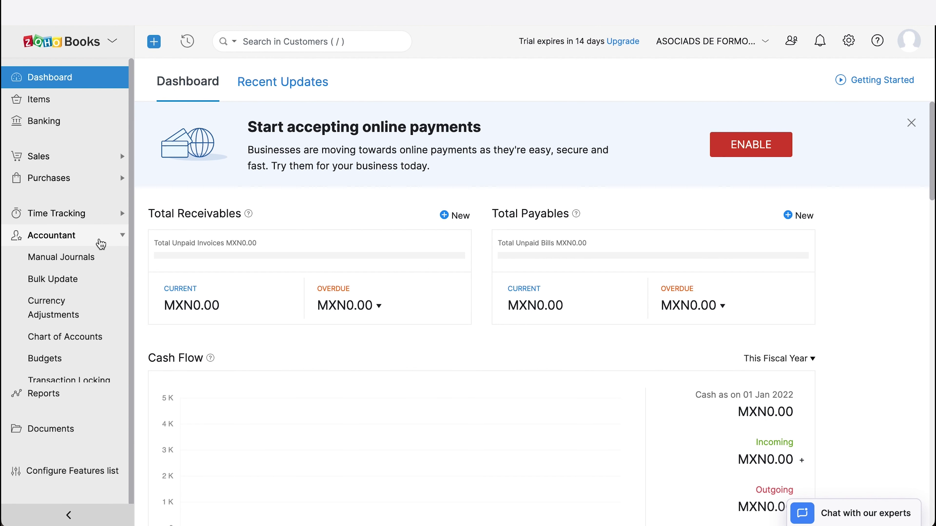
Go to Chart of Accounts under Accountant.
click(82, 337)
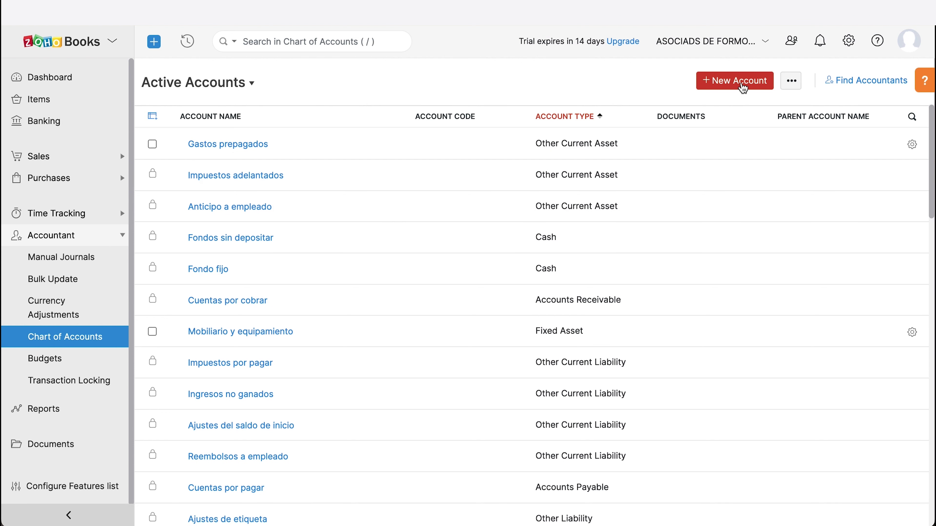
Create Cash account 'Current Account' with code 670584, then start a new item in Items.
click(743, 87)
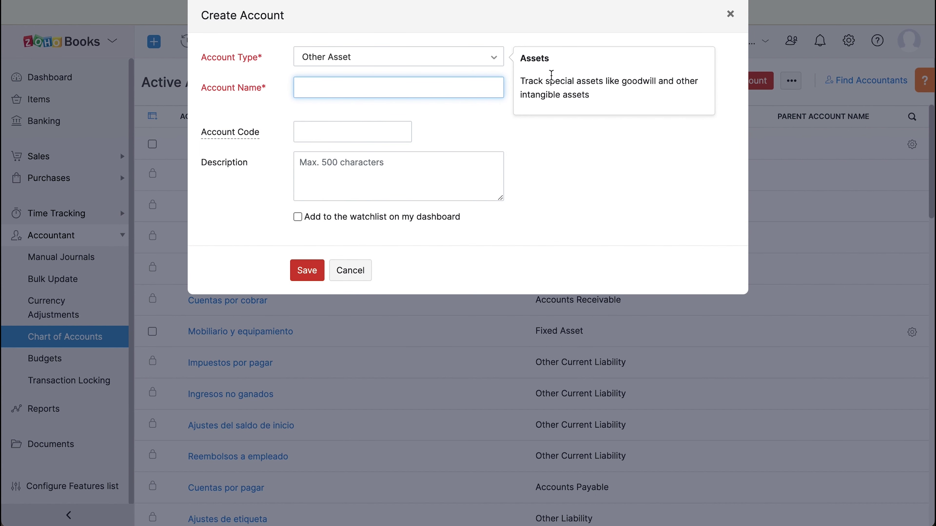
click(496, 60)
click(455, 163)
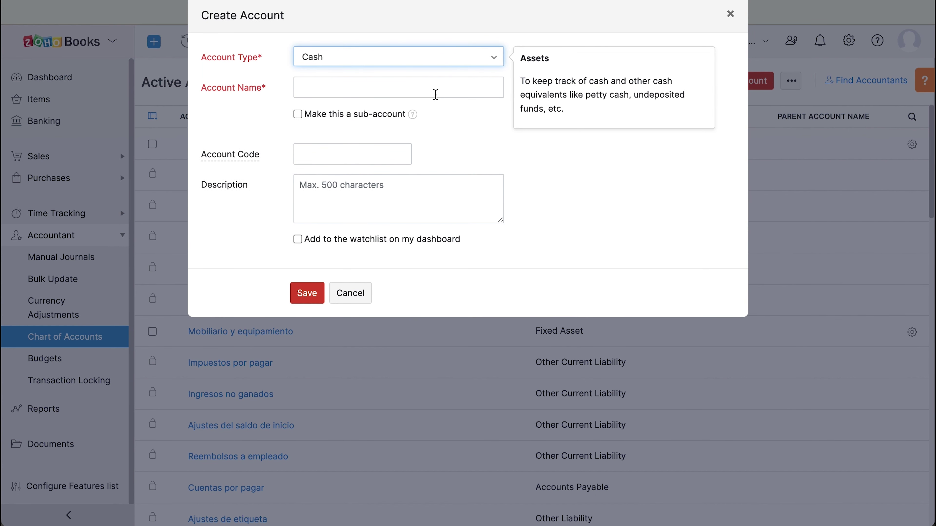
click(436, 92)
text(Current Account)
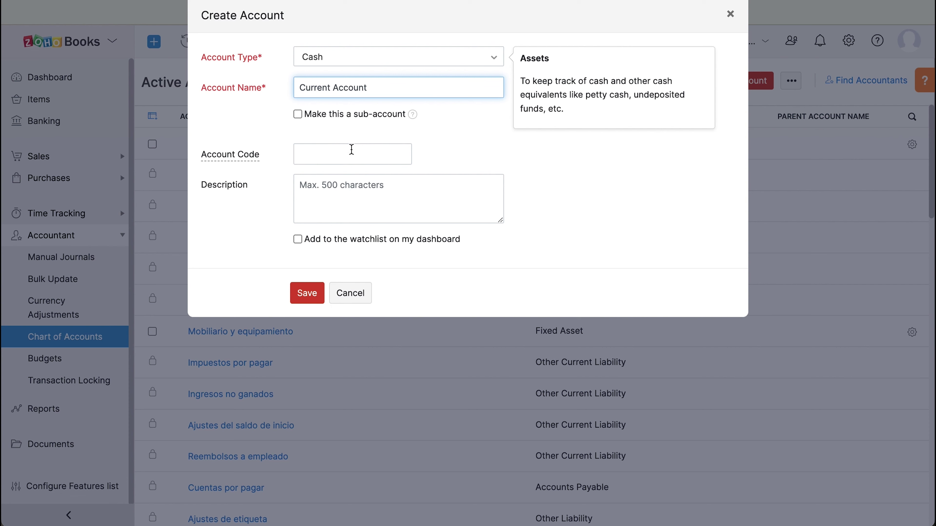
click(351, 152)
text(670584)
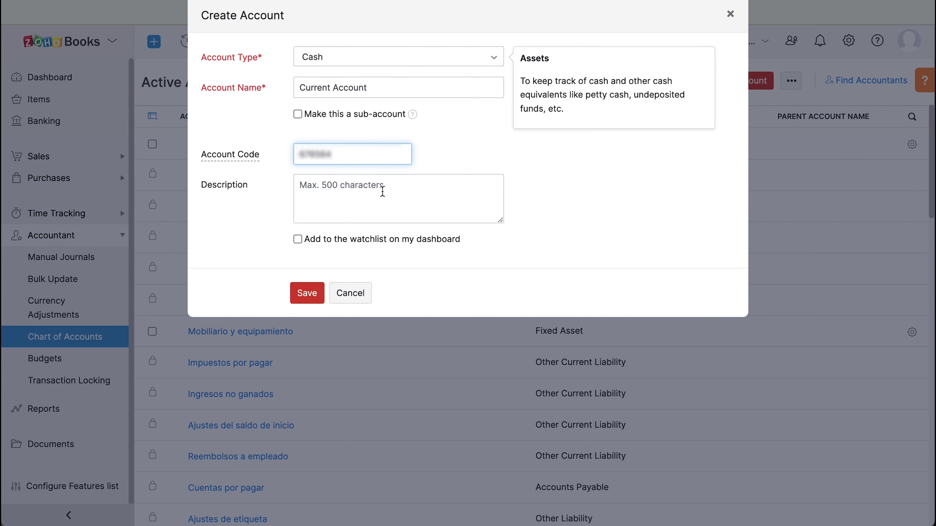
click(310, 294)
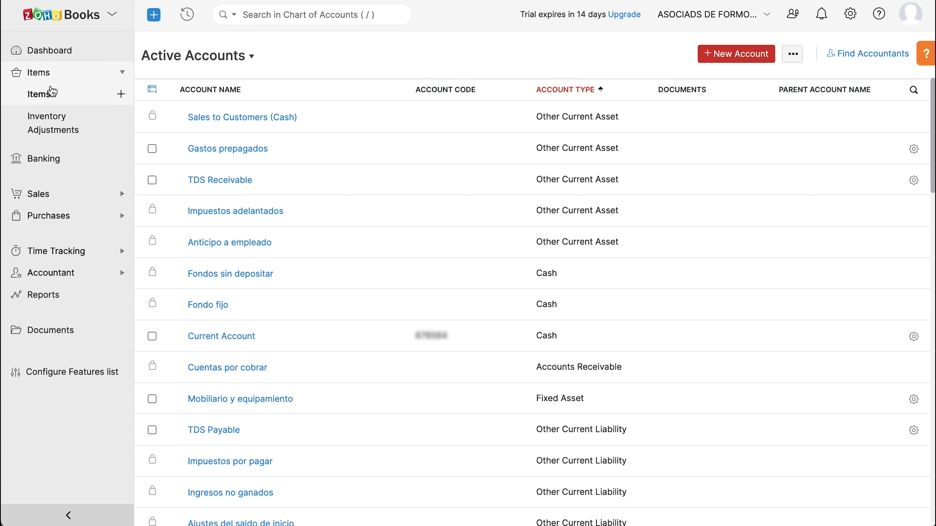
click(51, 97)
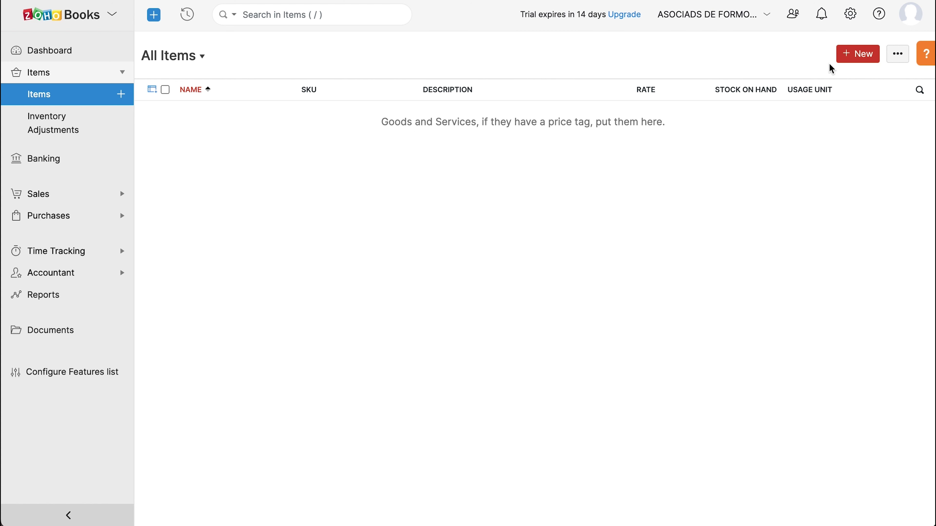
click(842, 63)
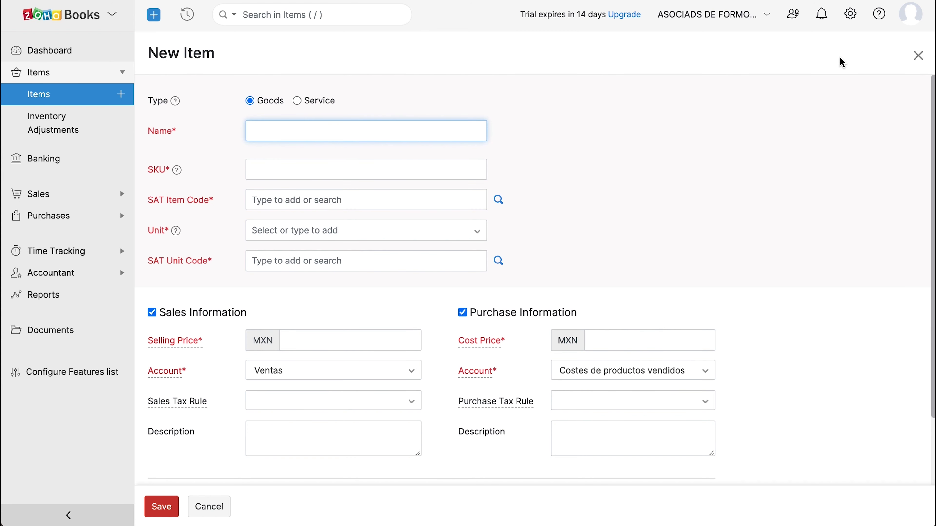
Name the goods item Laptop with SAT item code 12345678, unit box and SAT unit code XBX.
text(Laptop)
click(420, 167)
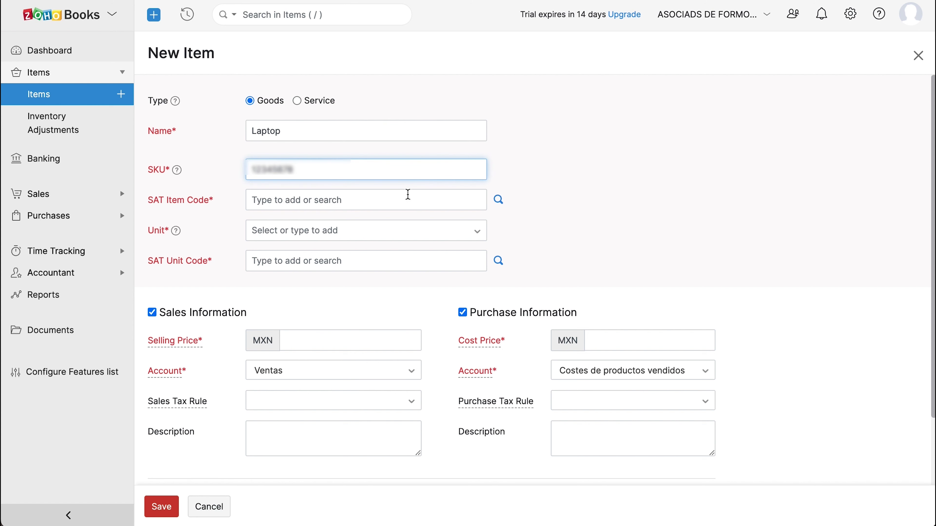
click(408, 197)
text(12345678)
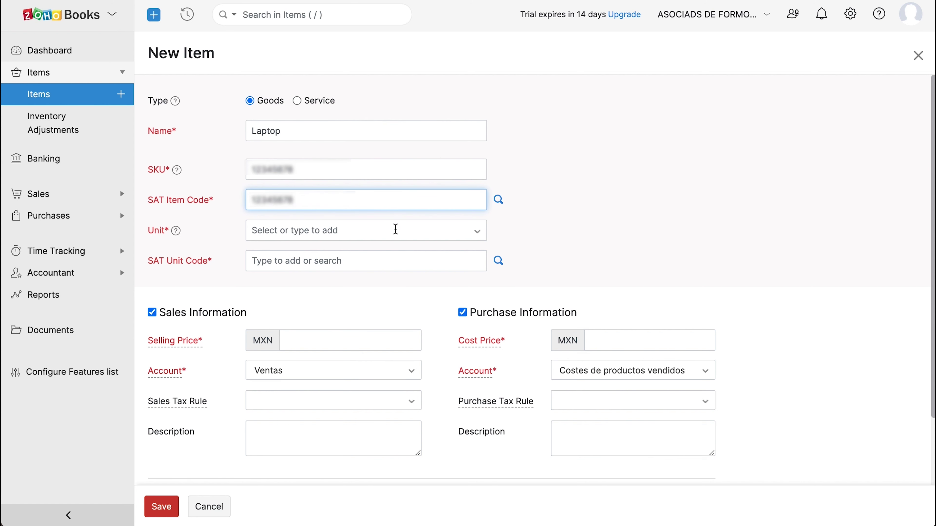
click(394, 228)
text(box)
click(393, 255)
text(XBX)
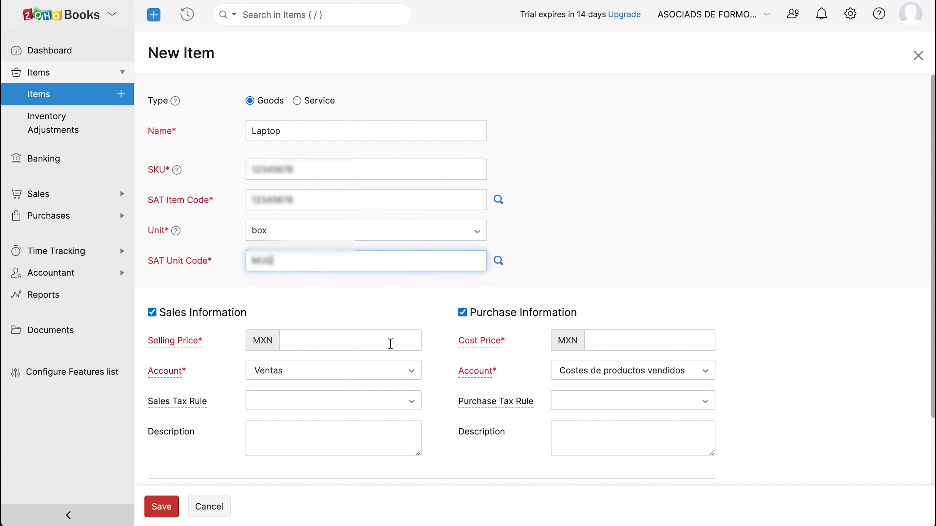
Set Laptop's selling price to MXN 2000 and cost price to MXN 1500.
click(389, 340)
text(2000)
click(595, 344)
text(1500)
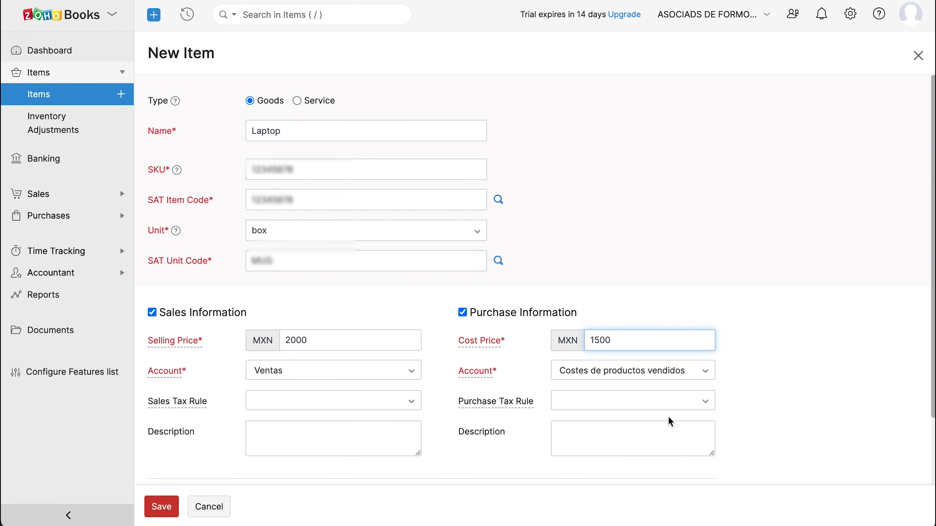
scroll(668, 416, down, 4)
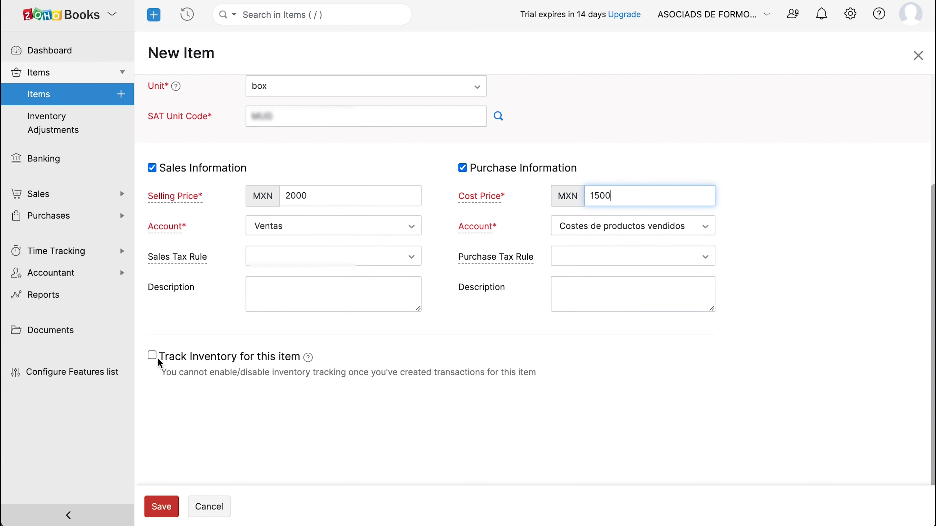
Track Laptop's inventory in Activo de inventario with 100 opening stock at 1500 per unit, and save.
click(152, 356)
scroll(157, 360, down, 3)
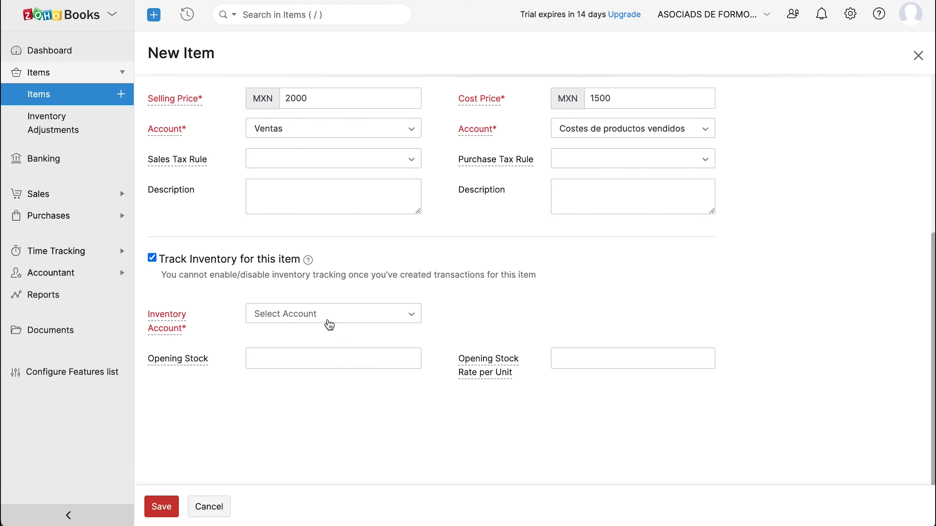
click(360, 318)
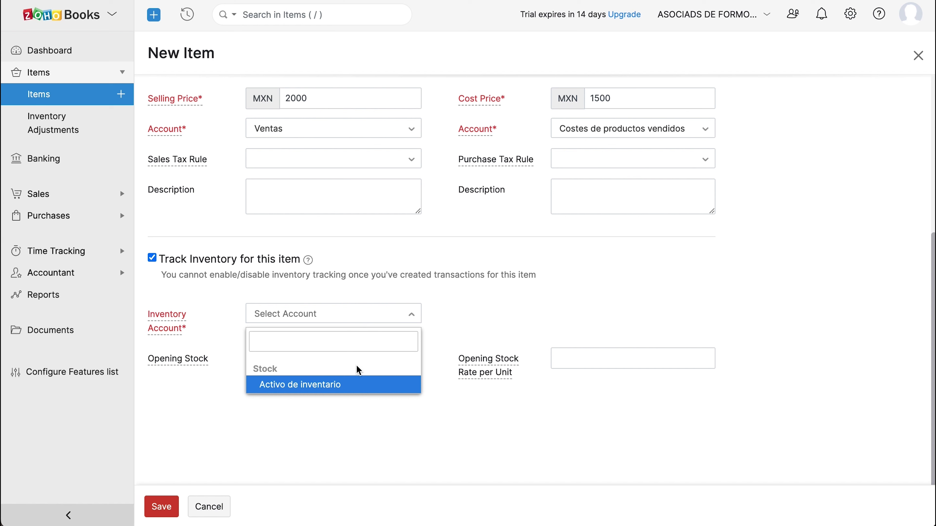
click(352, 390)
click(339, 362)
text(100)
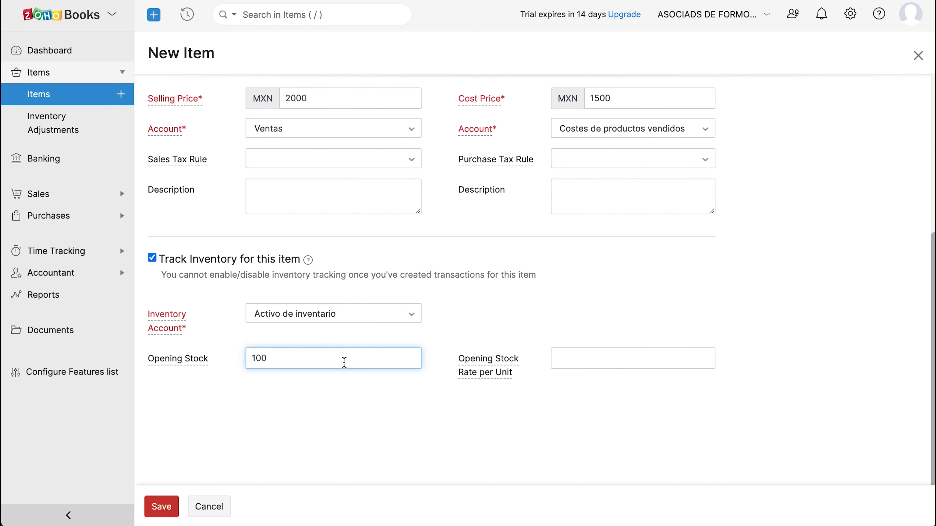
click(583, 354)
text(1500)
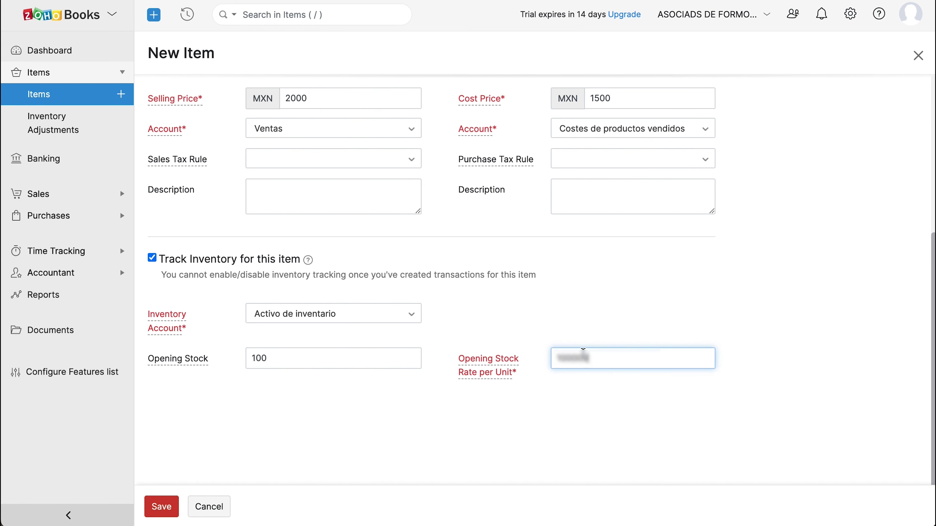
click(174, 512)
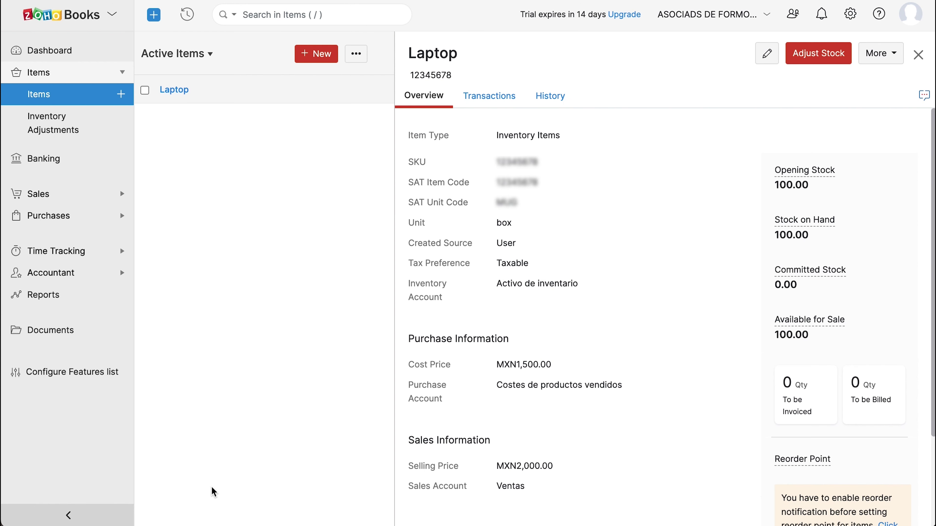
Open the item list's extra options and expand the Sales section in the sidebar.
click(347, 59)
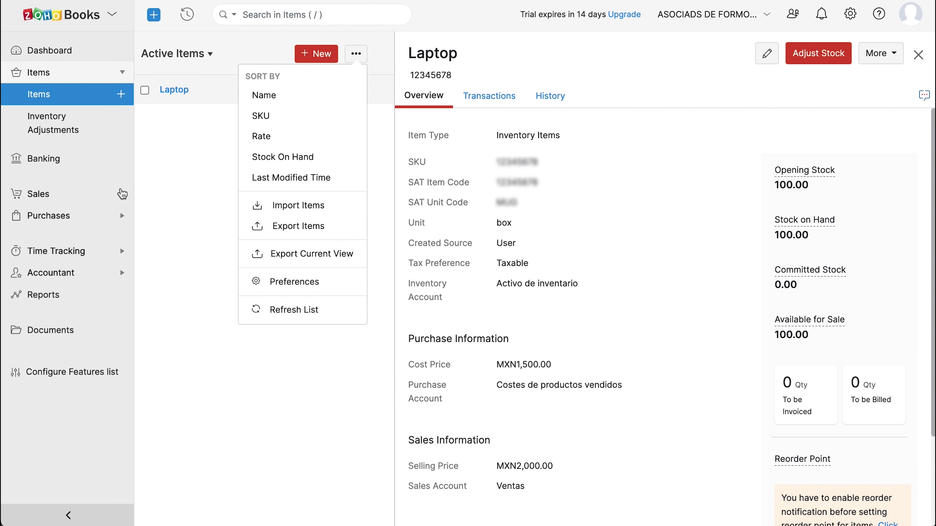
click(103, 193)
Enter the contact's first name, reuse it as display name, and fill in their e-mail and mobile.
click(125, 155)
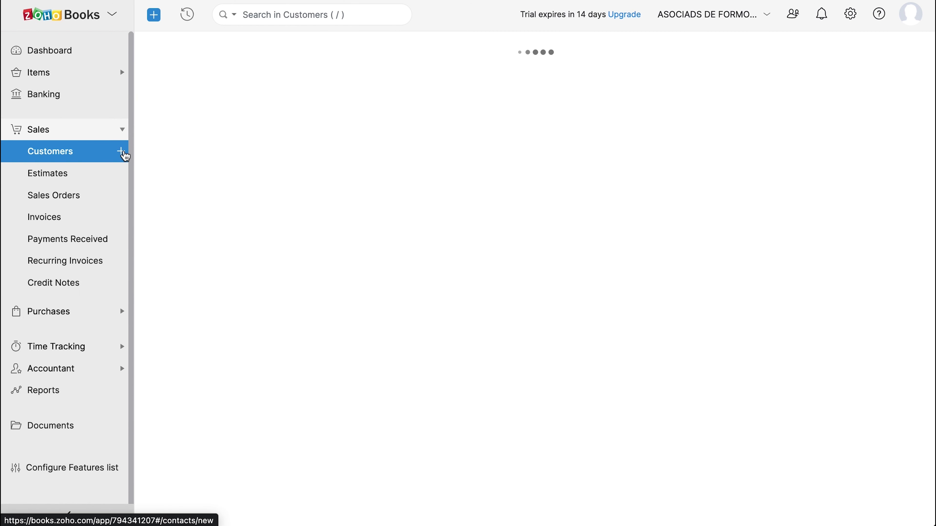
text(Rozario)
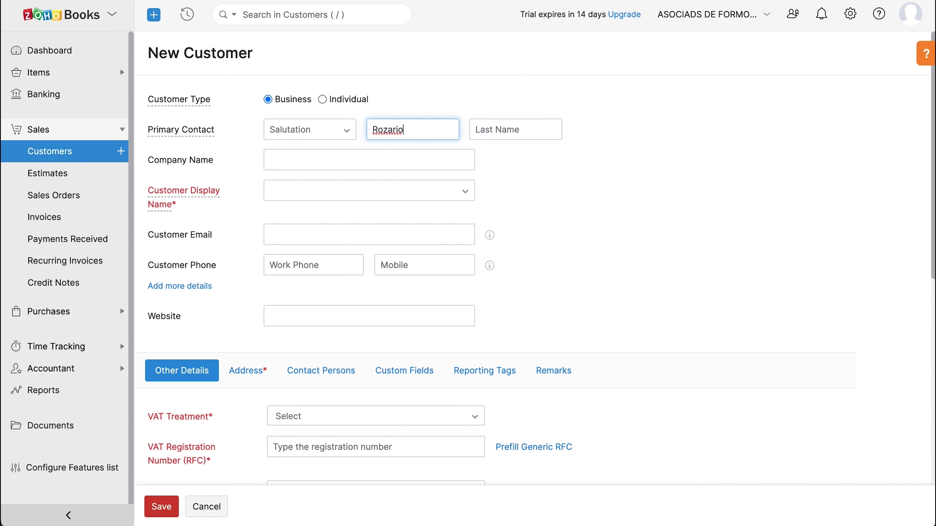
click(396, 188)
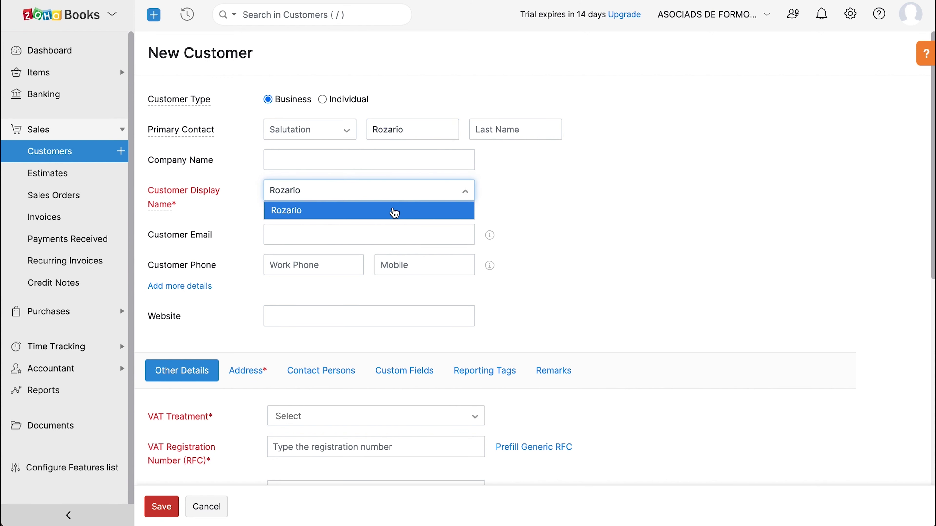
click(393, 211)
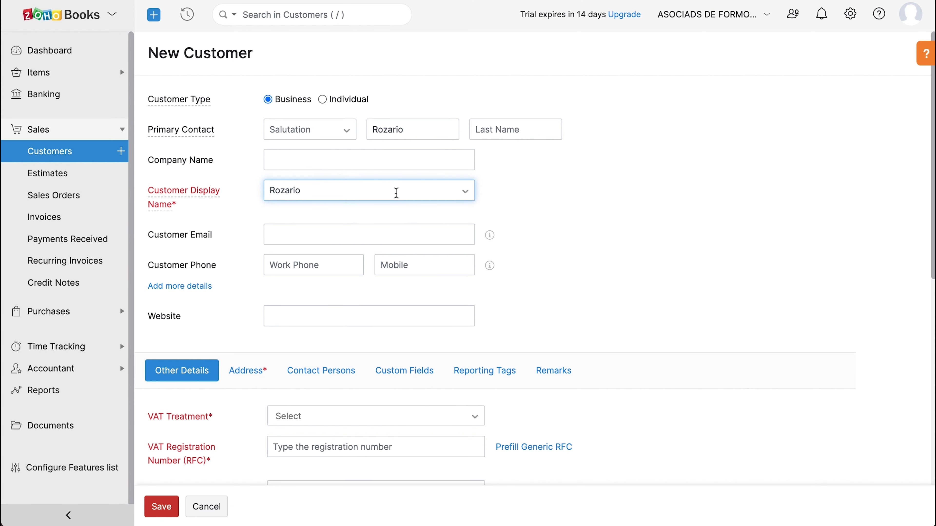
click(384, 226)
click(410, 252)
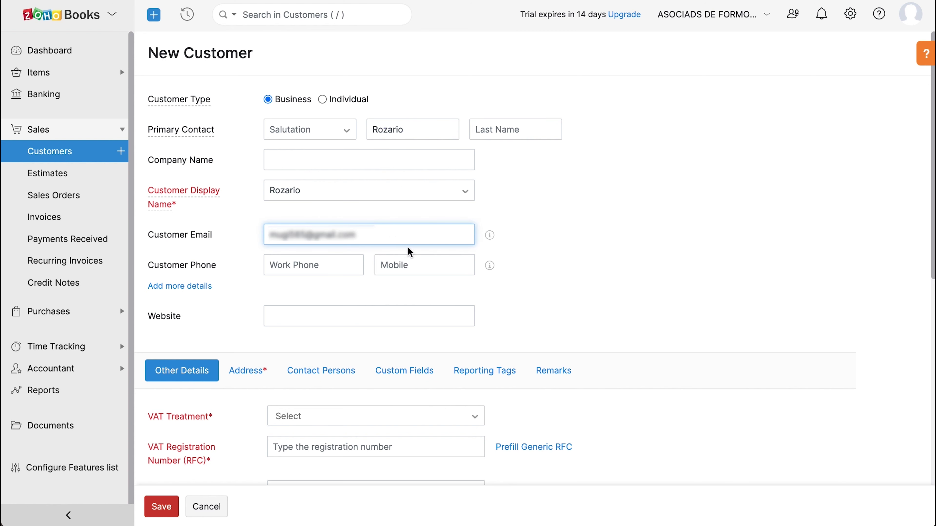
click(443, 265)
Set the customer's VAT treatment to Within Mexico and paste in their RFC registration number.
scroll(442, 268, down, 6)
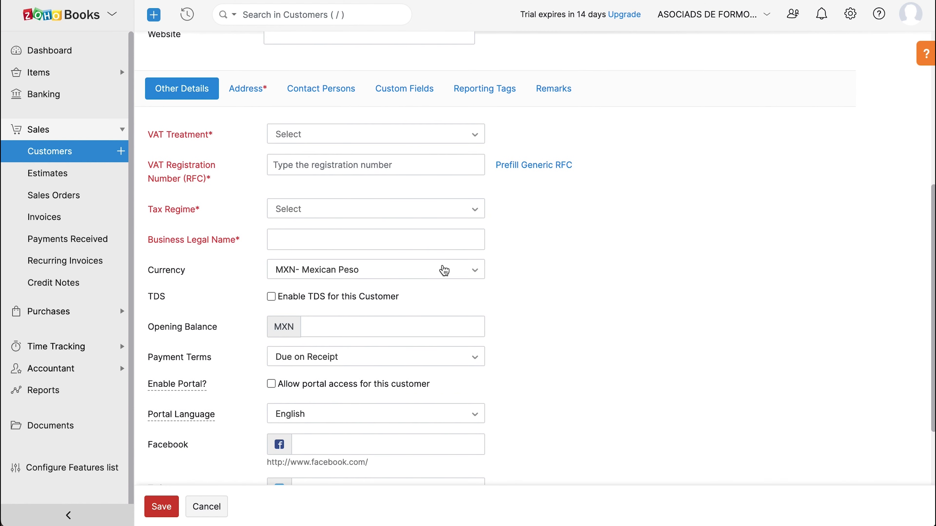
click(399, 146)
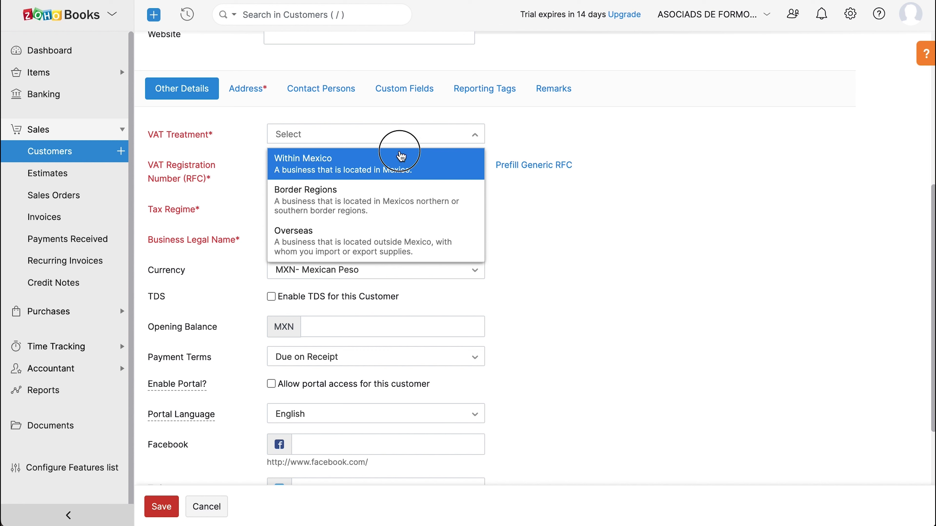
click(401, 157)
click(399, 161)
key(ctrl+v)
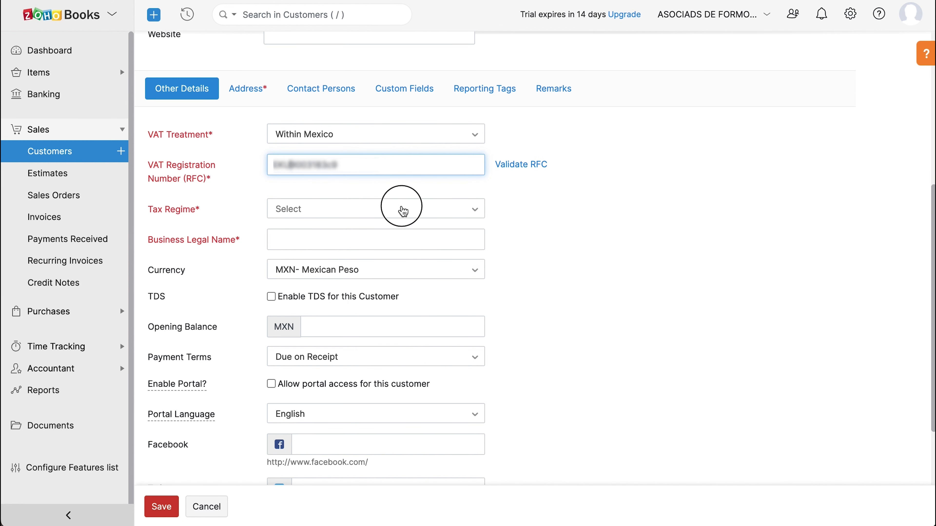
Choose tax regime 601 and legal name ASOCIADS DE FORMONIX, then show the address fields.
click(402, 211)
click(403, 260)
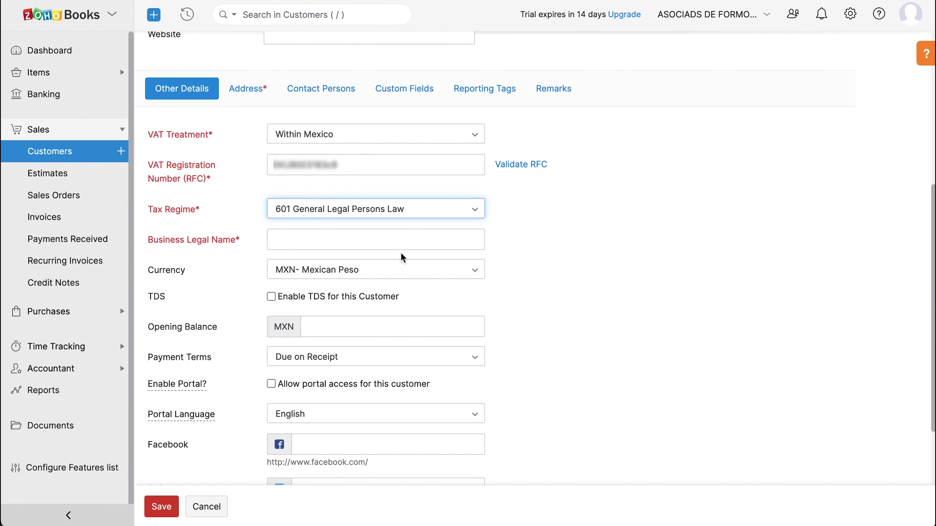
click(403, 239)
text(ASOCIADS DE FORMONIX)
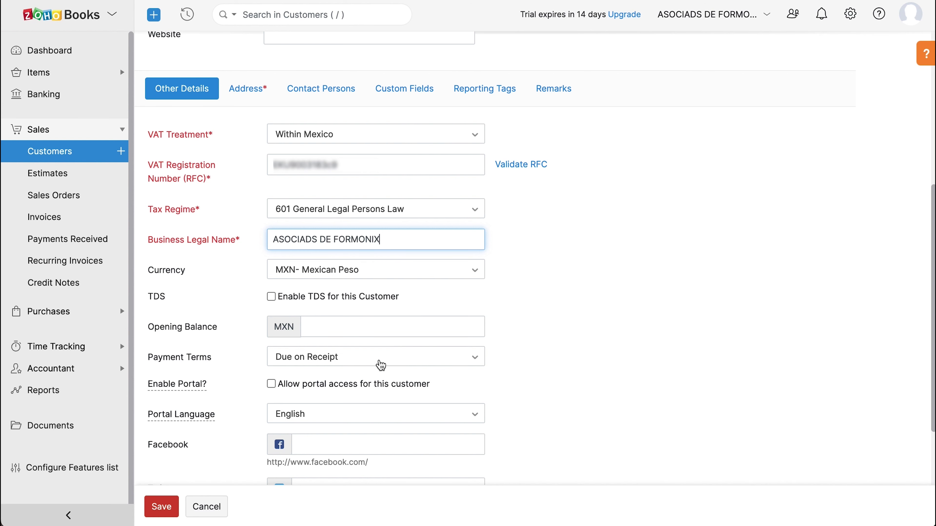
scroll(402, 368, down, 3)
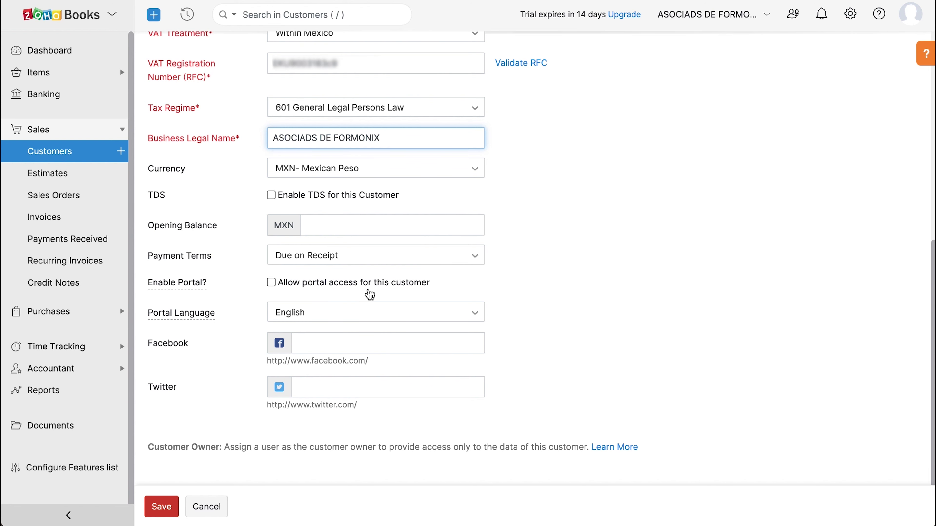
scroll(370, 295, up, 5)
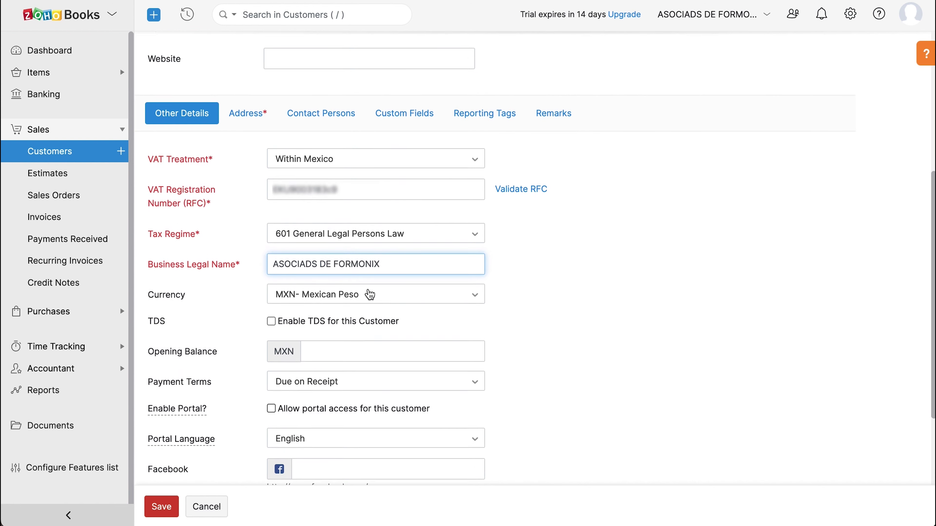
click(247, 148)
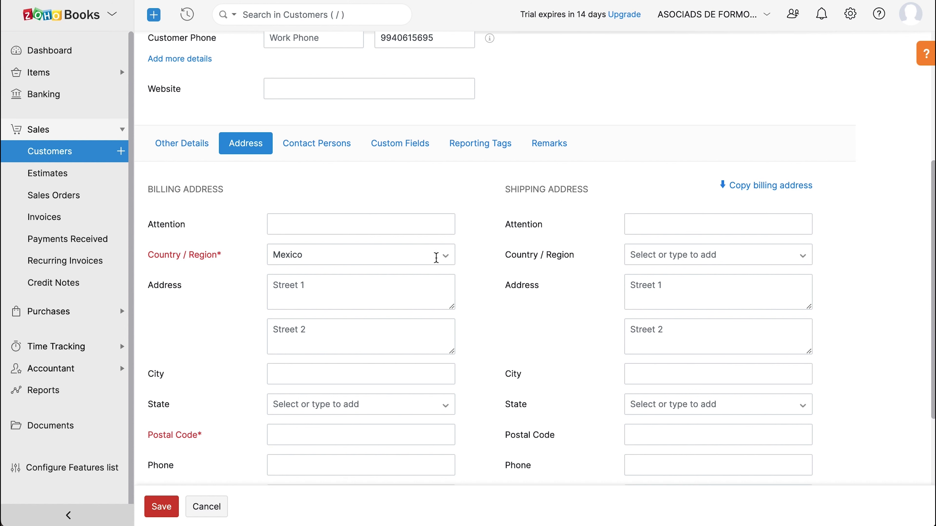
Paste the billing street address, enter postal code 22056, and save the customer.
click(331, 296)
key(super+v)
click(284, 432)
text(22056)
scroll(295, 413, down, 2)
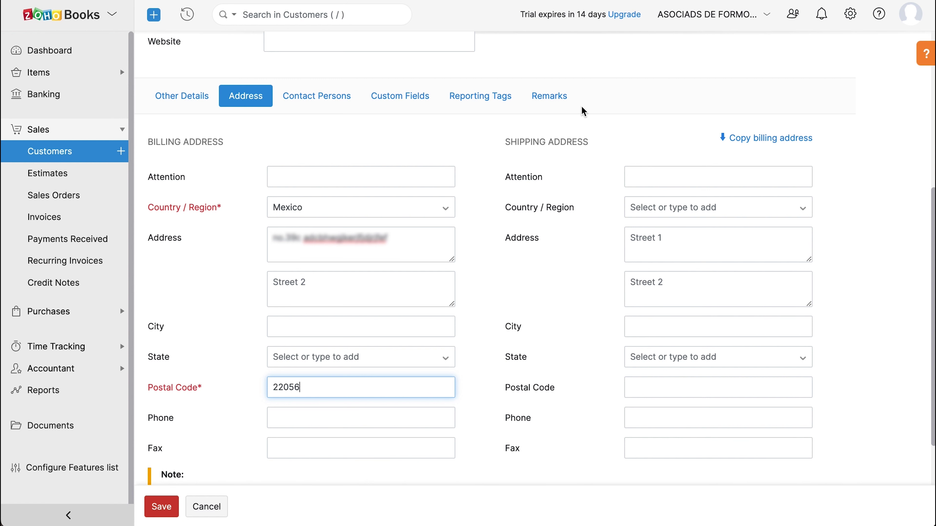
click(172, 509)
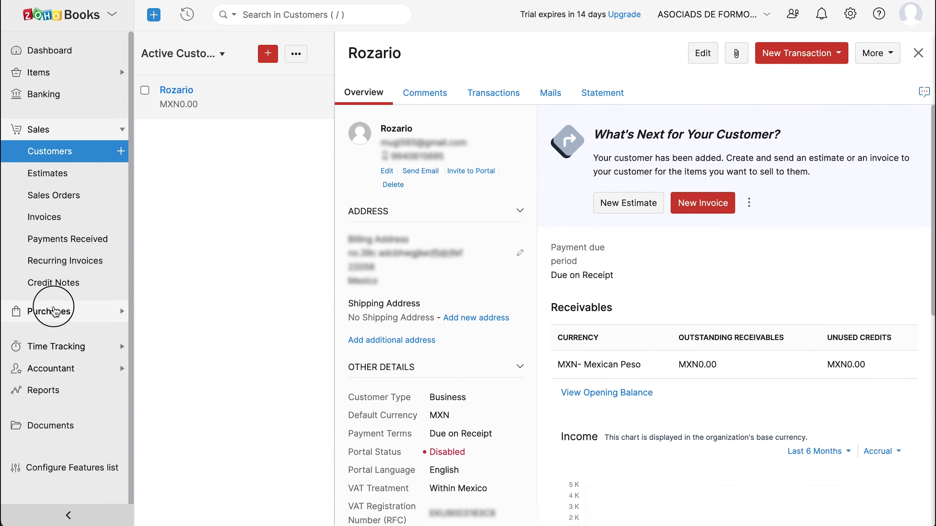
Expand the Purchases section of the navigation sidebar.
click(54, 311)
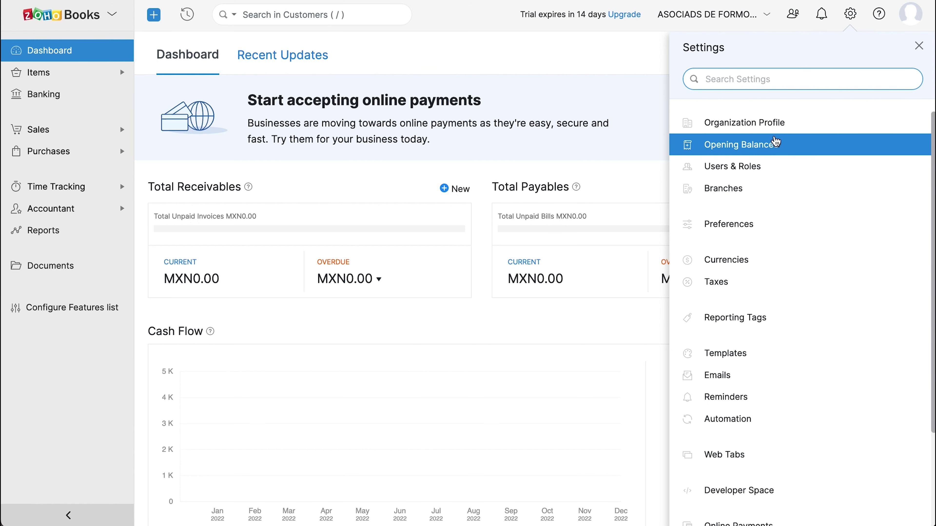
Open Opening Balances from the Settings panel.
click(776, 143)
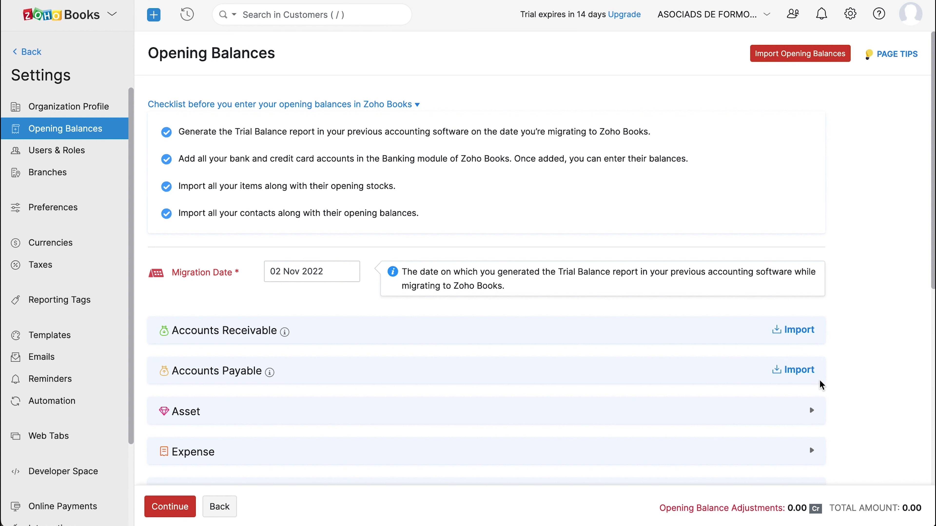
Enter 100 debit for Alojamiento and 100 credit for Cargos de Tarjeta de crédito, then continue.
scroll(821, 385, down, 6)
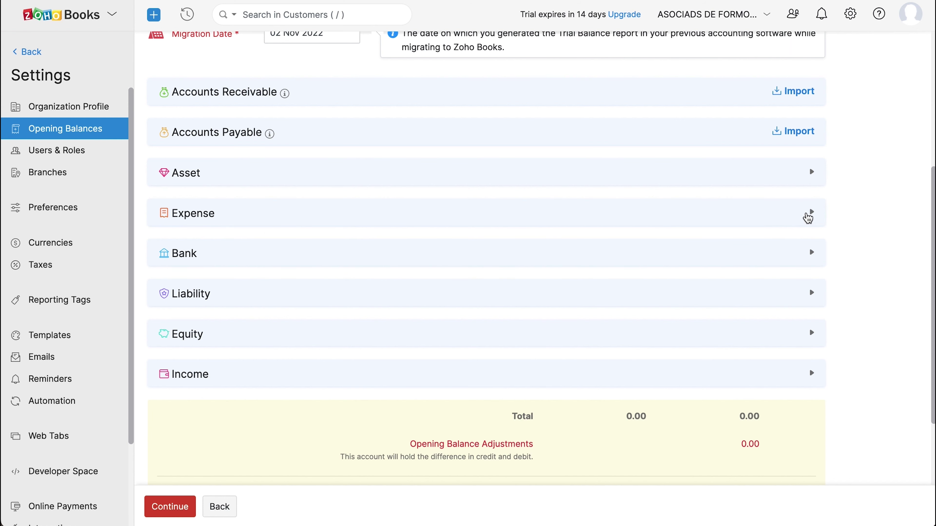
click(809, 217)
scroll(774, 221, down, 3)
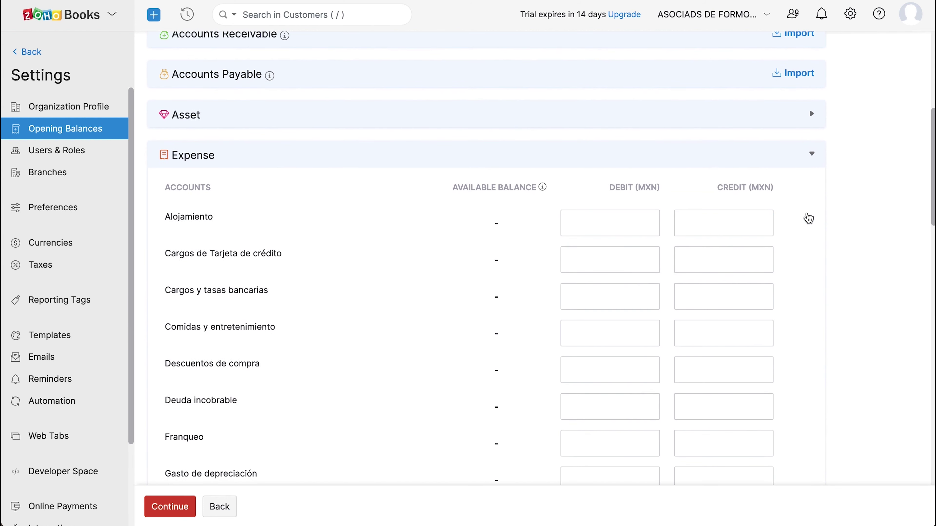
click(650, 200)
text(100)
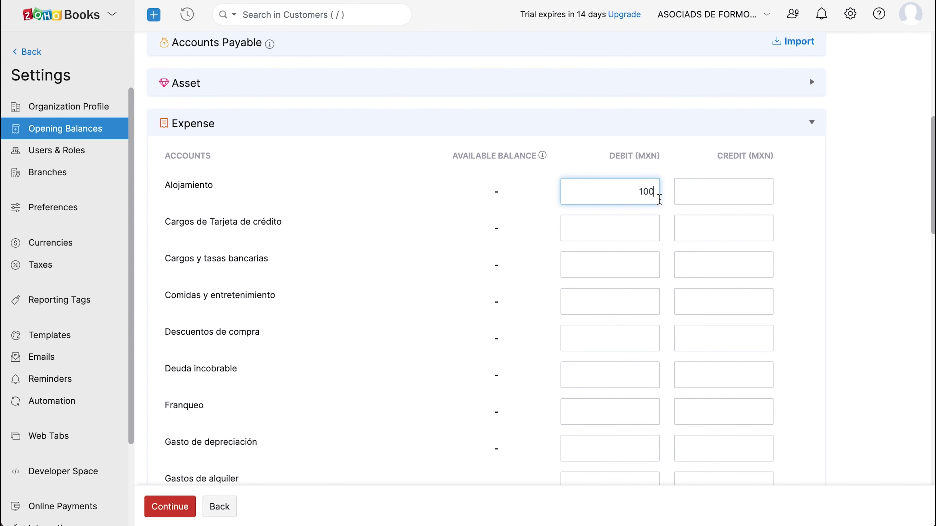
click(724, 227)
text(100)
click(166, 507)
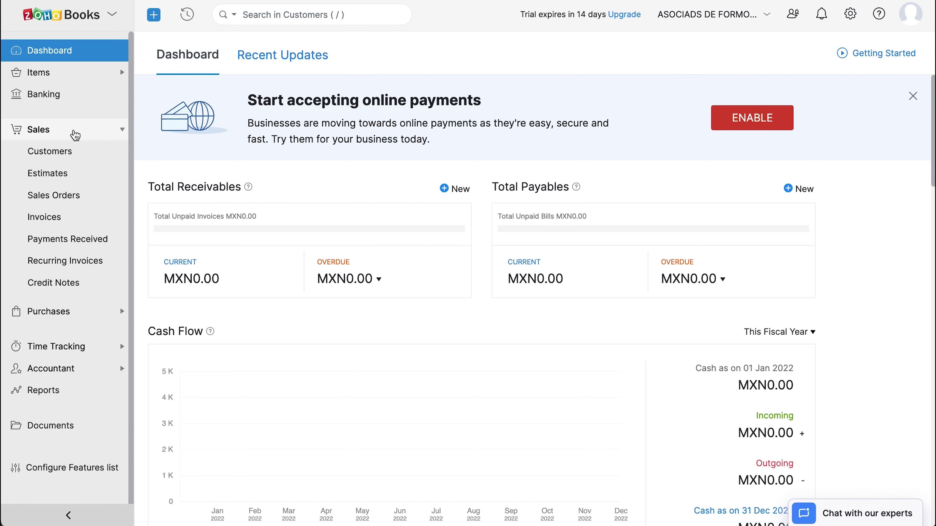
Start an invoice for the existing customer with CFDI usage CP01 Payments and PUE single payment.
click(120, 221)
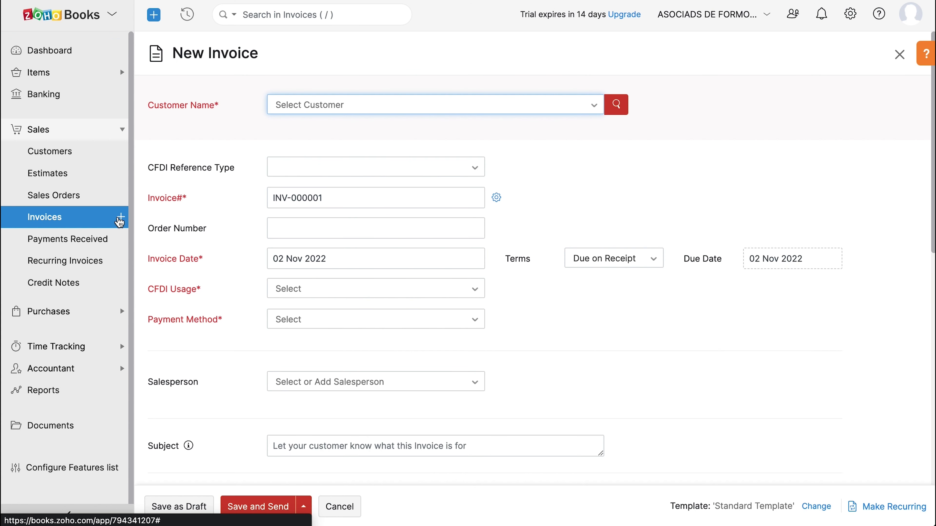
click(495, 110)
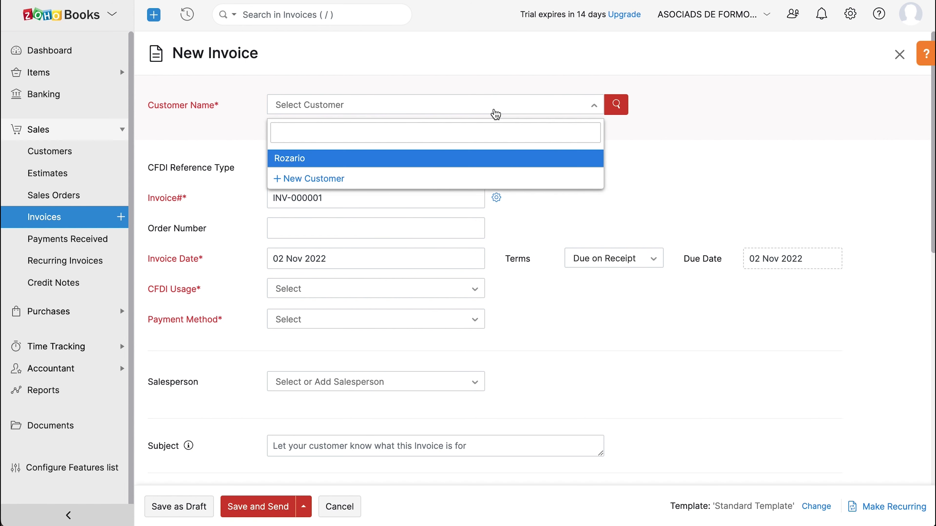
click(490, 158)
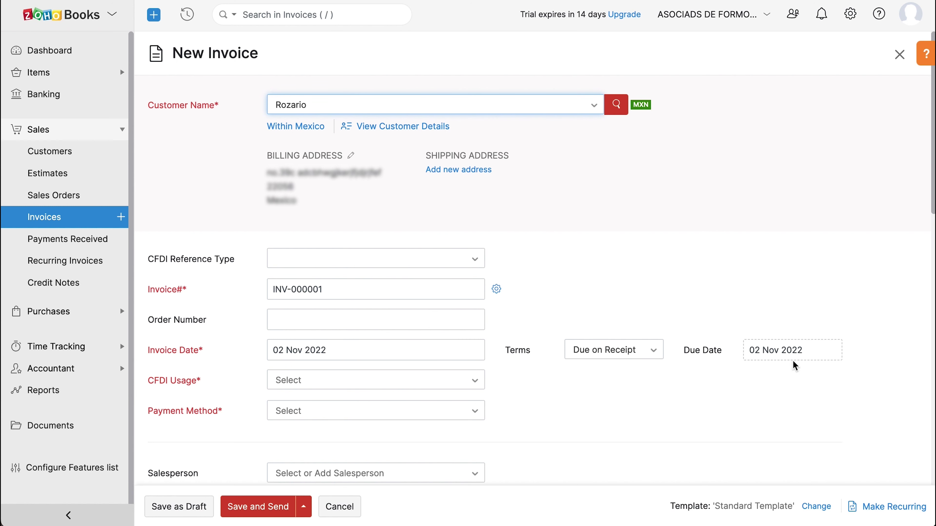
key(Tab)
scroll(779, 353, down, 3)
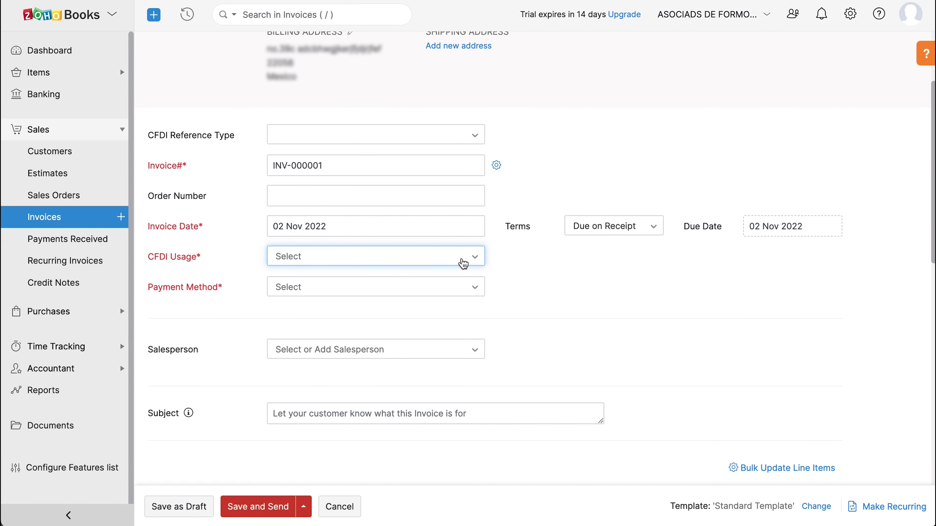
click(461, 262)
scroll(447, 330, down, 10)
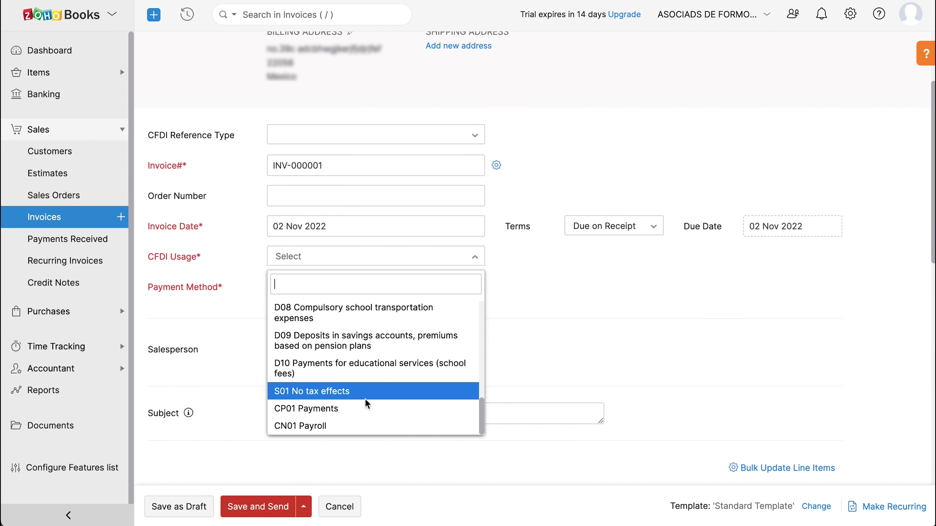
click(366, 406)
click(383, 286)
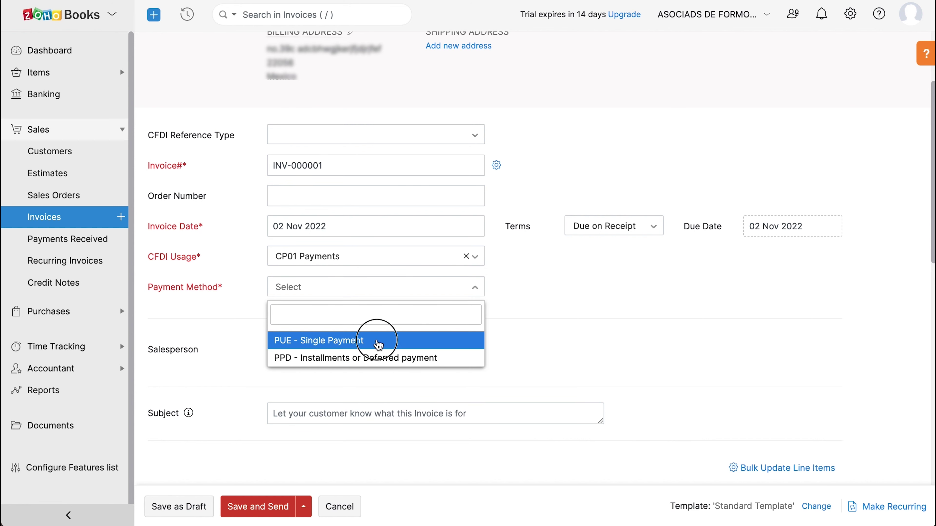
click(378, 341)
Add a Laptop line, enter terms and conditions, and save the MXN 2,320.00 invoice as draft.
scroll(378, 341, down, 4)
scroll(379, 341, down, 2)
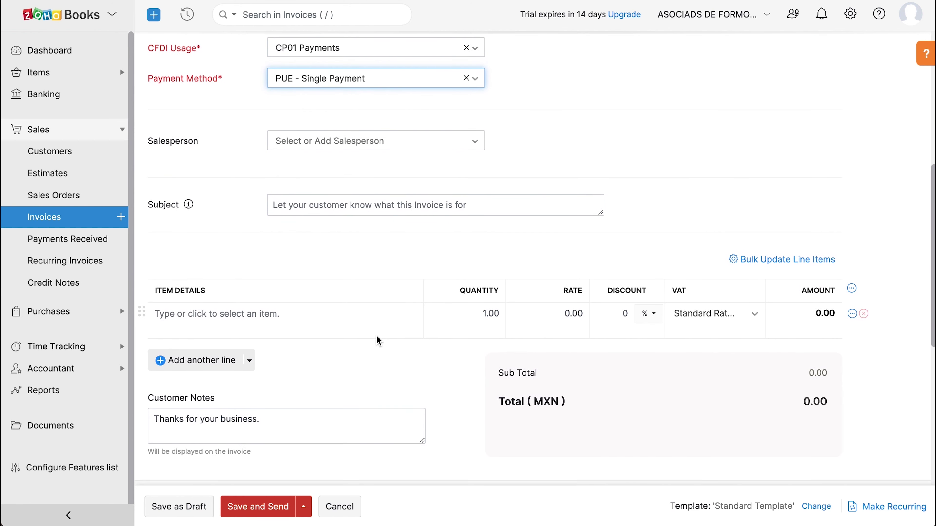
click(377, 330)
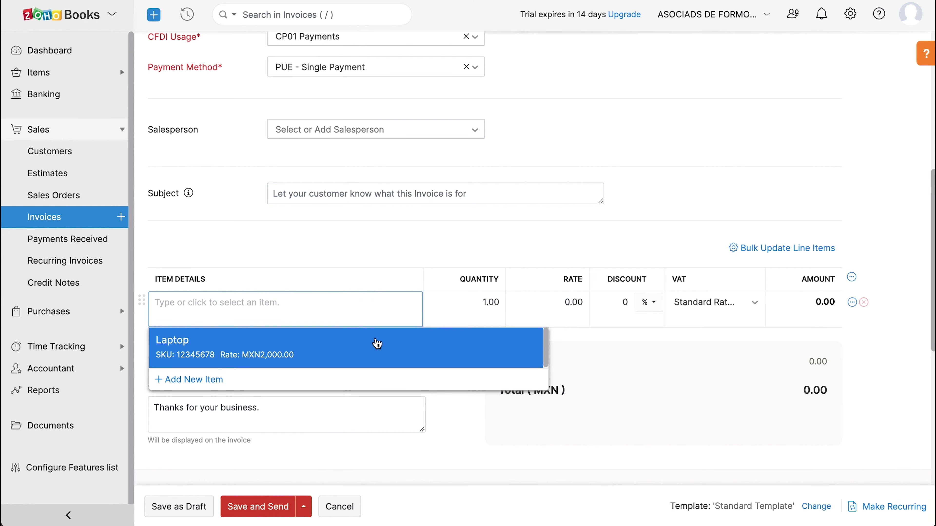
click(376, 343)
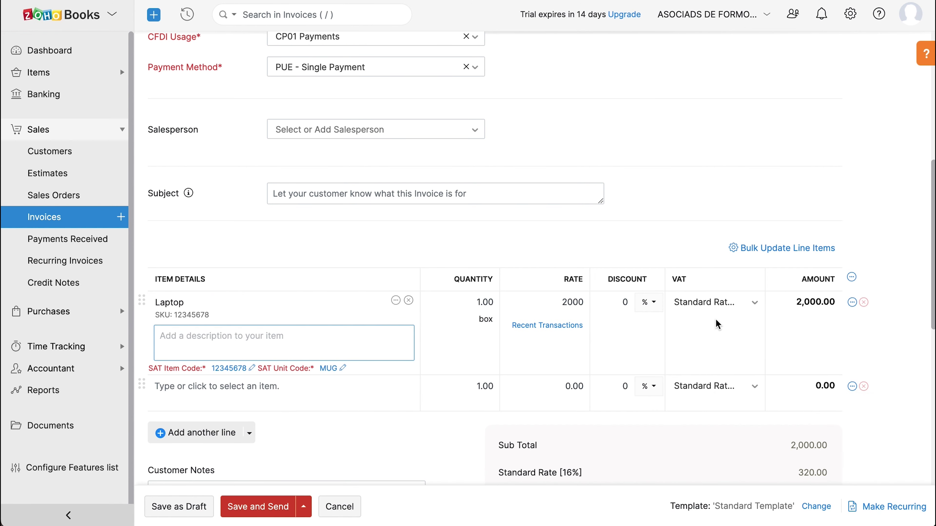
scroll(714, 324, down, 1)
scroll(714, 325, down, 7)
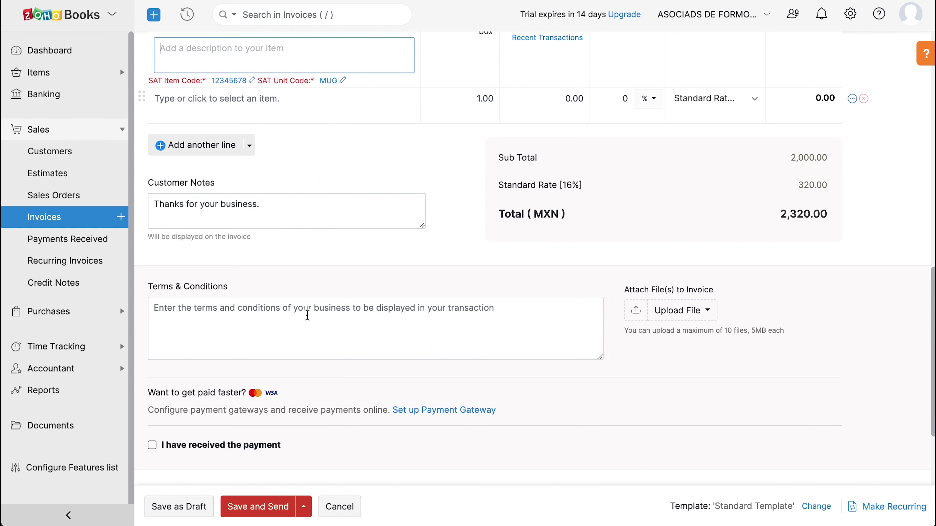
click(307, 315)
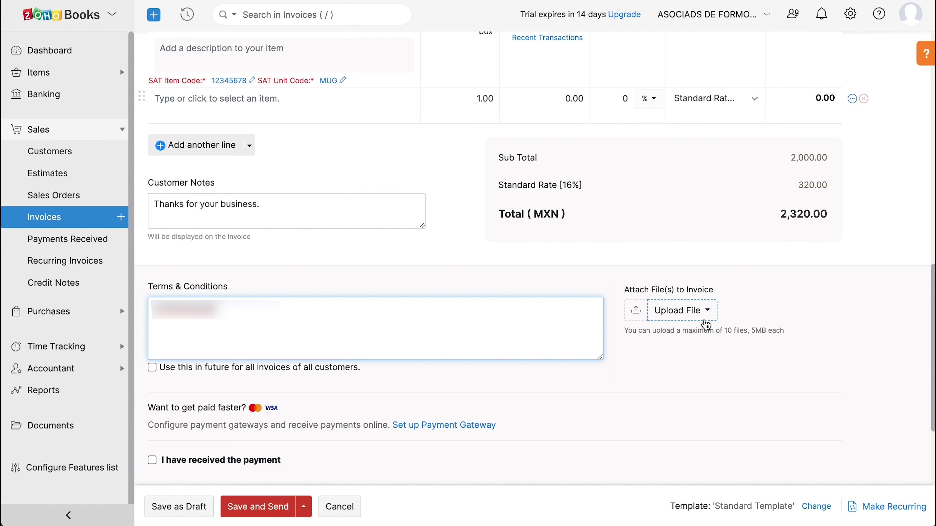
click(168, 505)
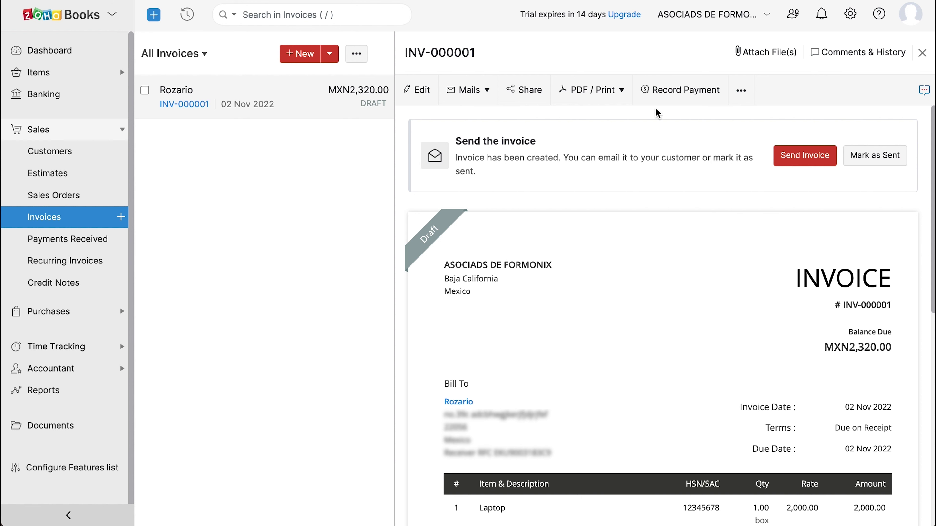
Record the full MXN 2,320 payment on INV-000001, accepting that it becomes Sent first.
click(665, 95)
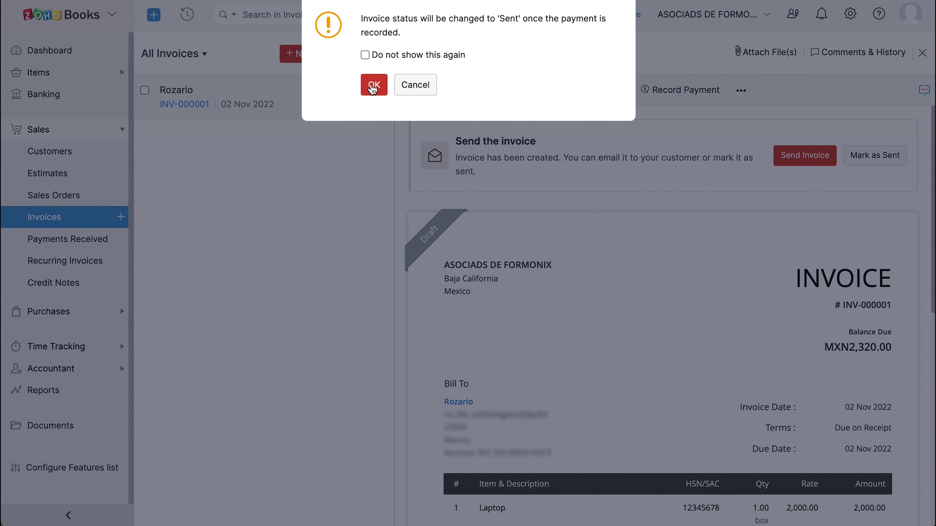
click(372, 87)
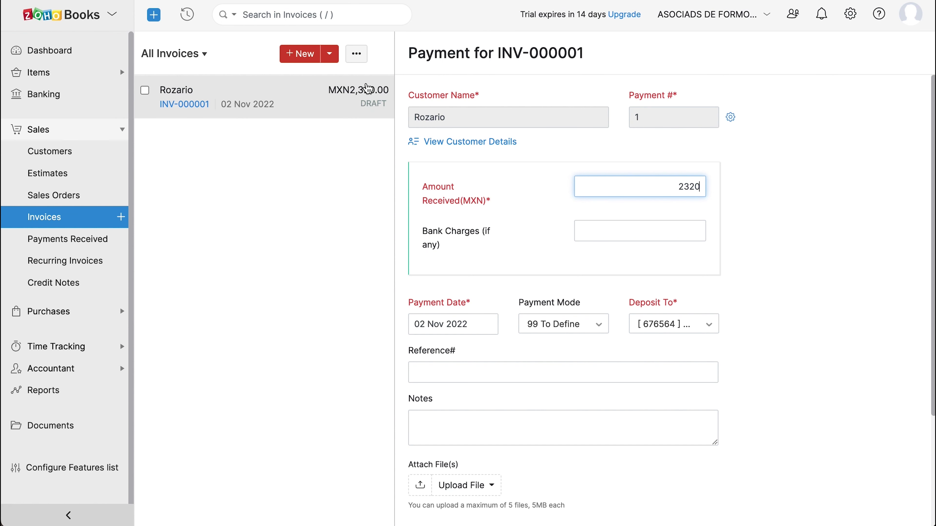
scroll(780, 235, down, 5)
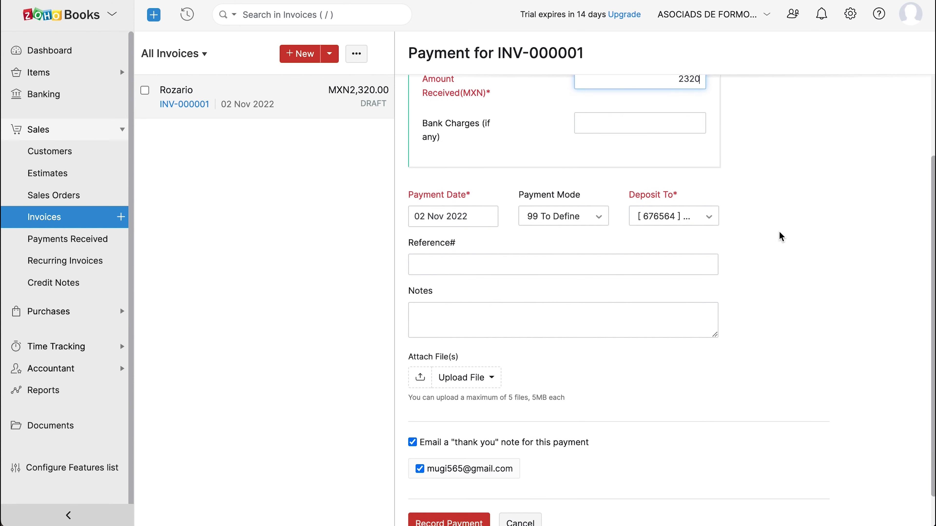
click(466, 485)
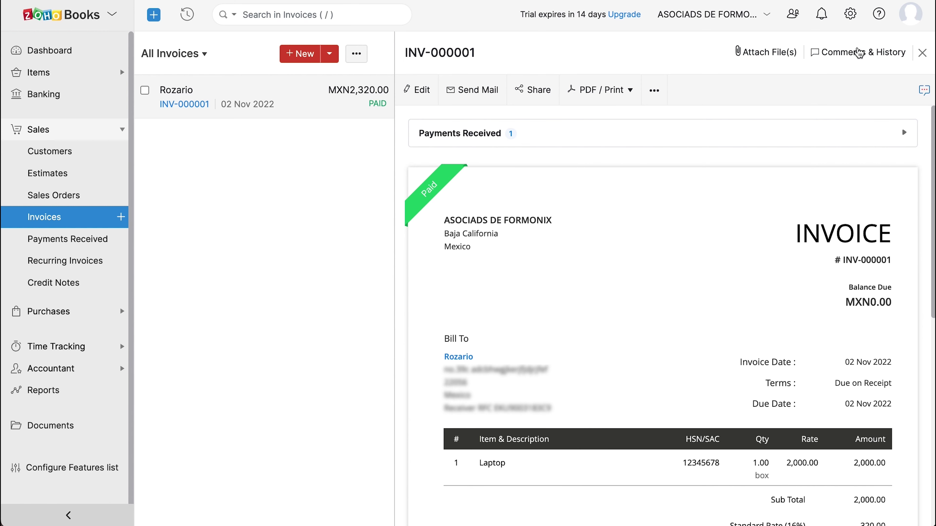
Browse the Online Payments gateway cards from the Settings list.
click(850, 14)
scroll(836, 318, down, 3)
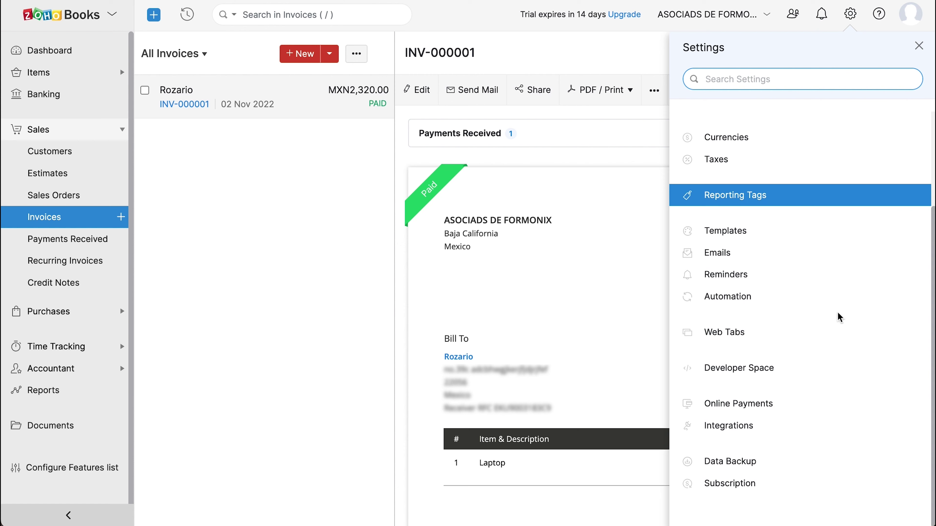
click(809, 406)
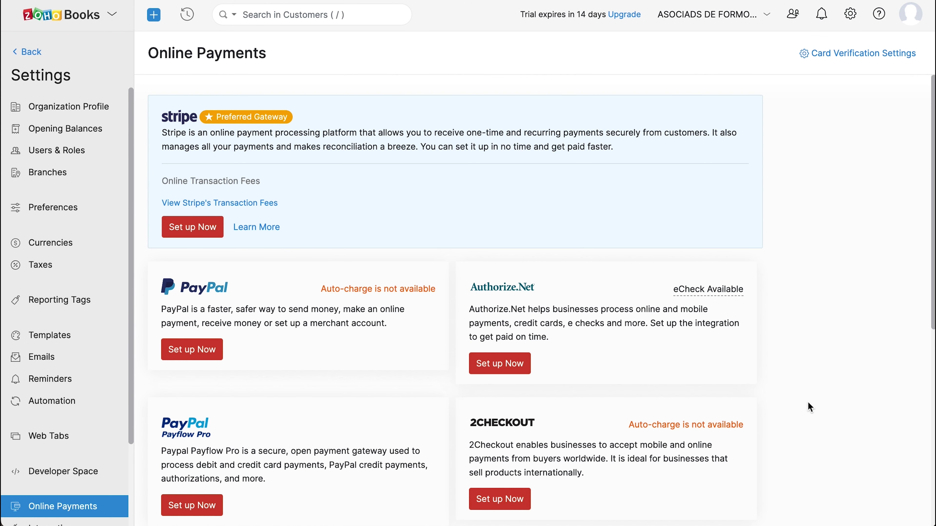
scroll(808, 403, down, 10)
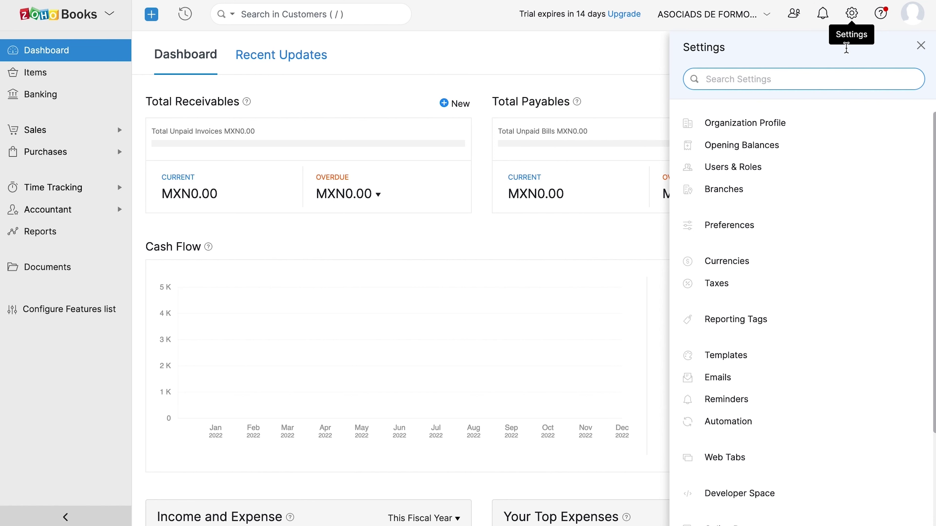
Turn on Electronic Invoicing under Preferences.
click(795, 224)
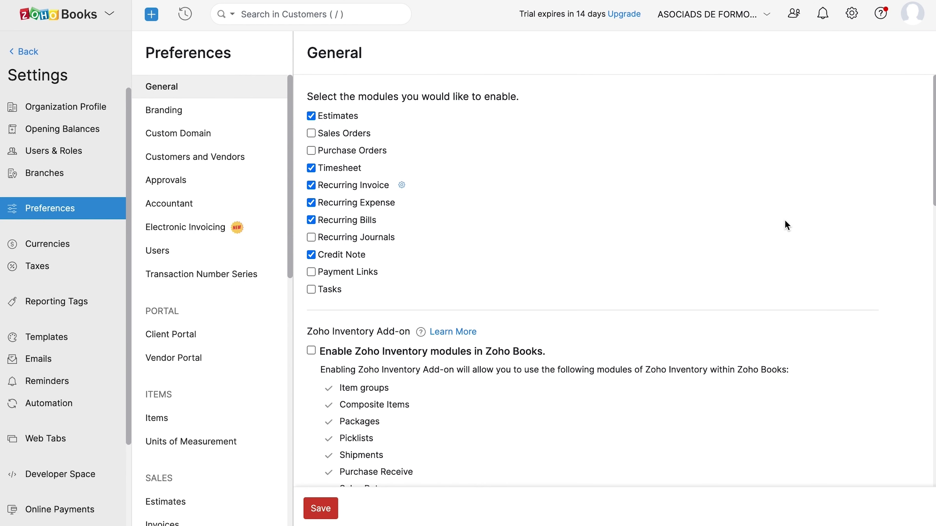
click(210, 235)
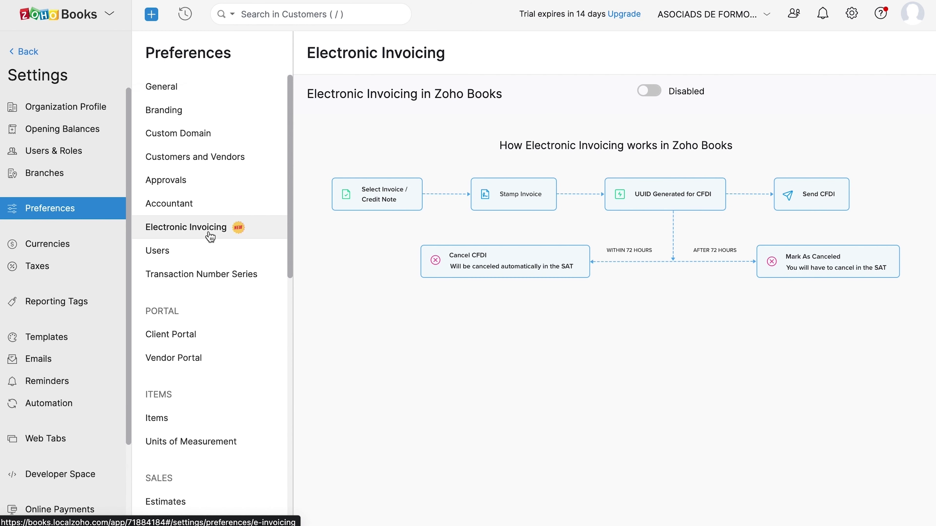
click(653, 95)
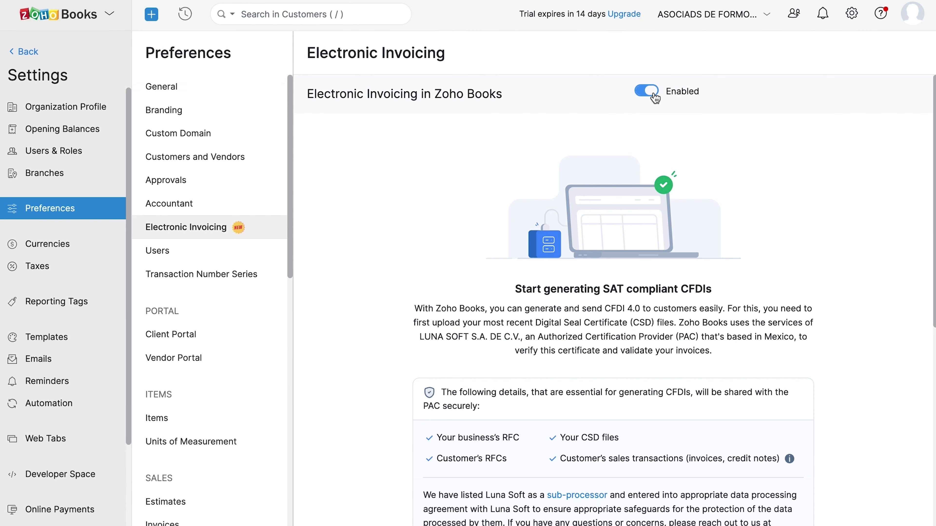
scroll(655, 98, down, 5)
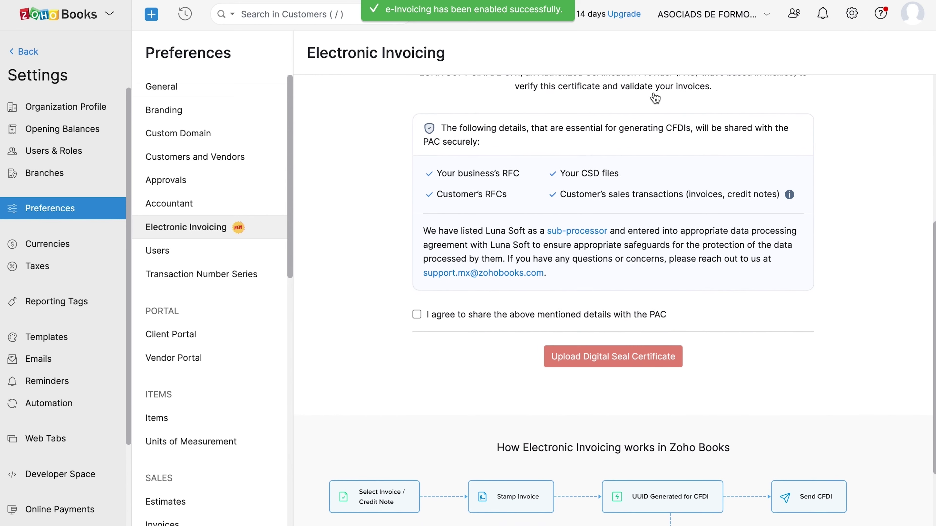
scroll(655, 98, down, 2)
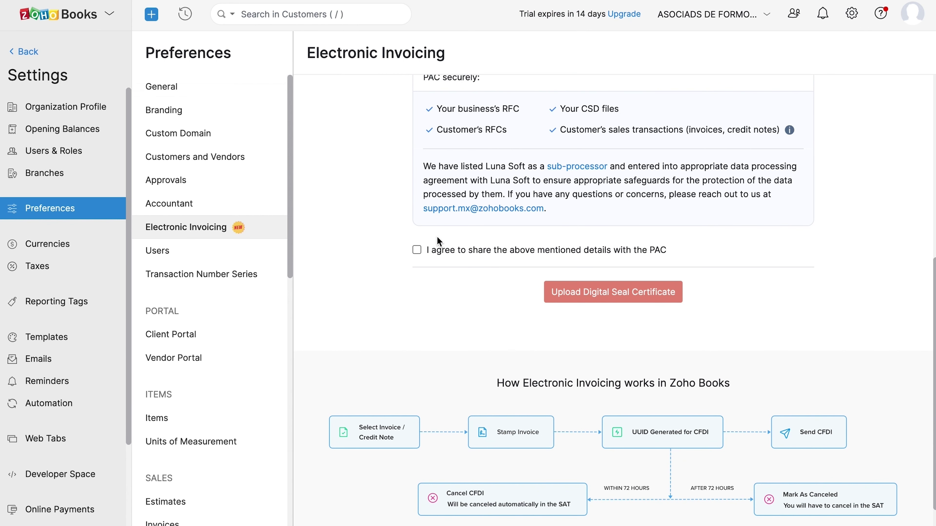
Accept the PAC agreement and upload the .cer and .key seal files with their password. Accept the FIEL manifesto and save.
click(420, 251)
click(575, 291)
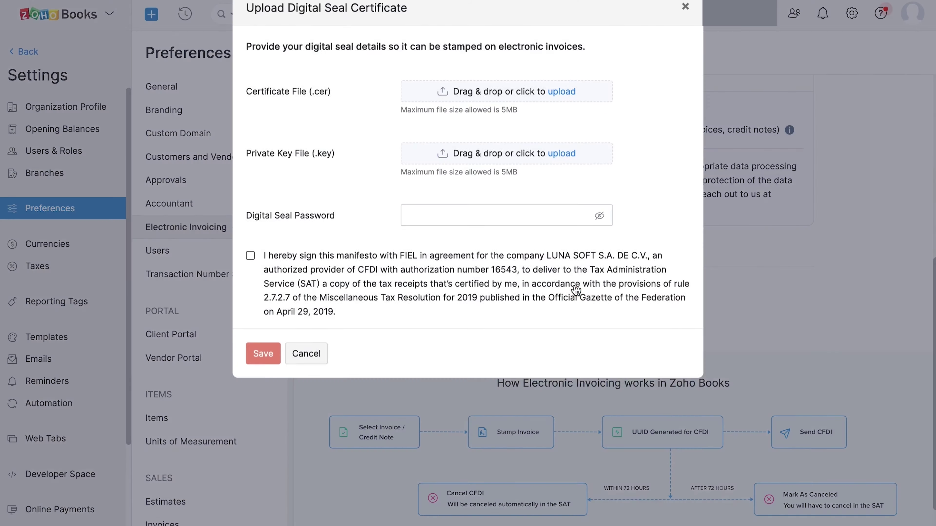
click(558, 92)
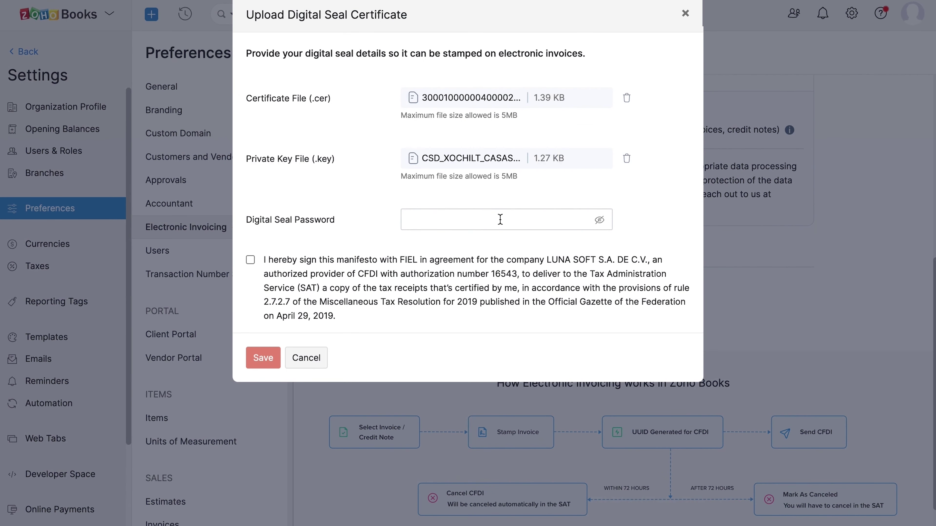
click(500, 219)
key(ctrl+v)
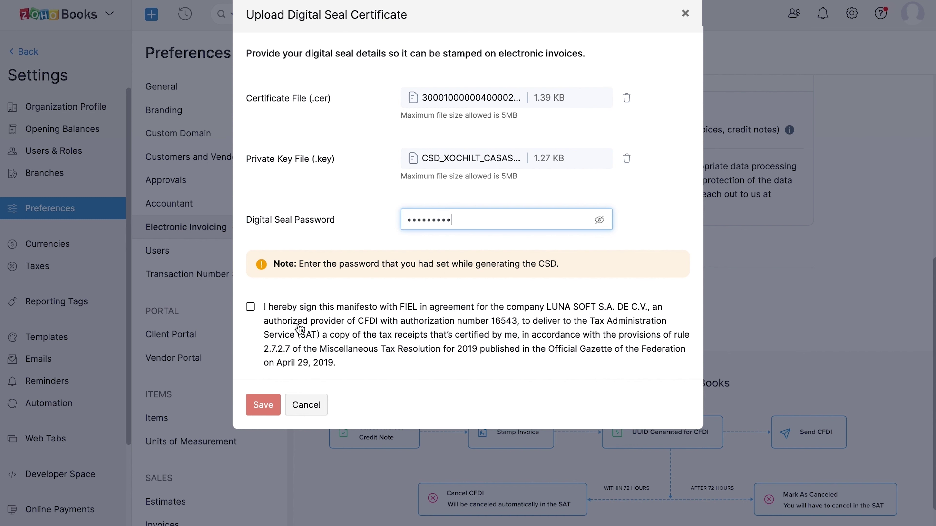
click(251, 306)
click(262, 393)
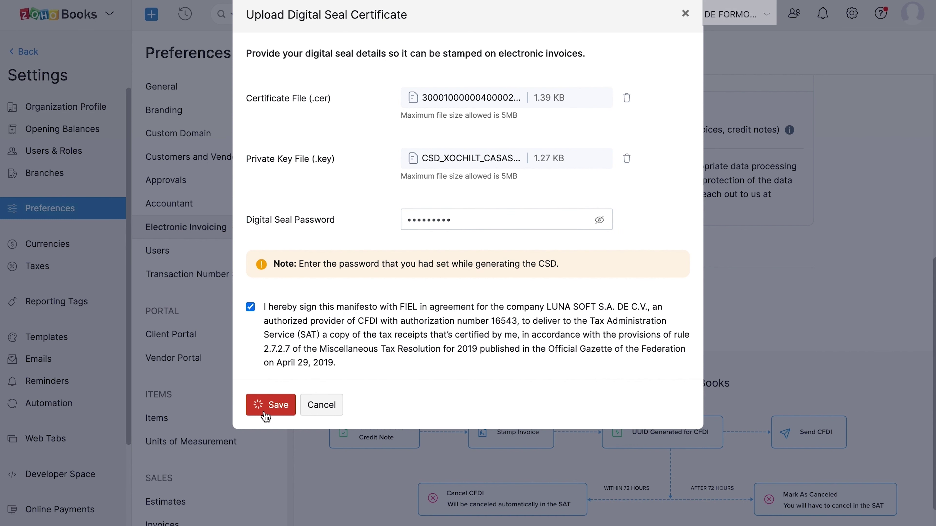
click(266, 417)
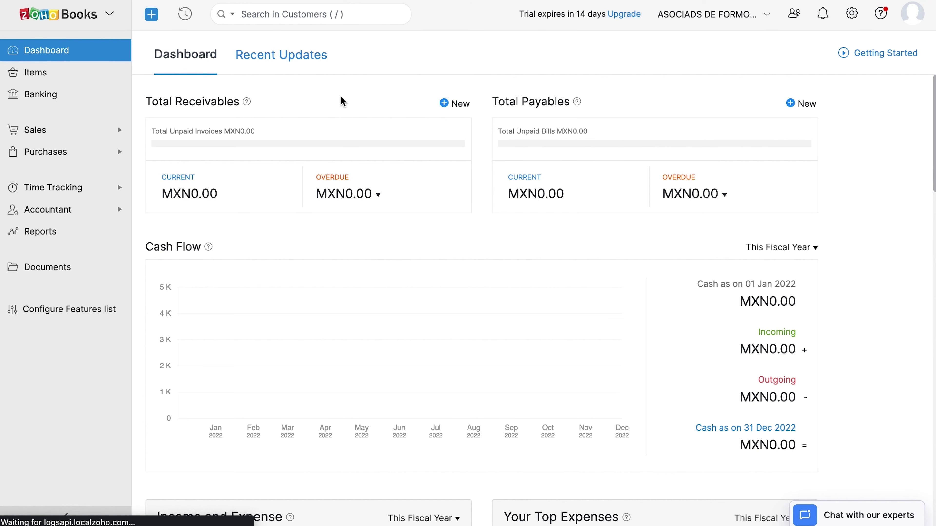
Stamp invoice INV-000001 with the SAT from the Invoices list.
click(106, 140)
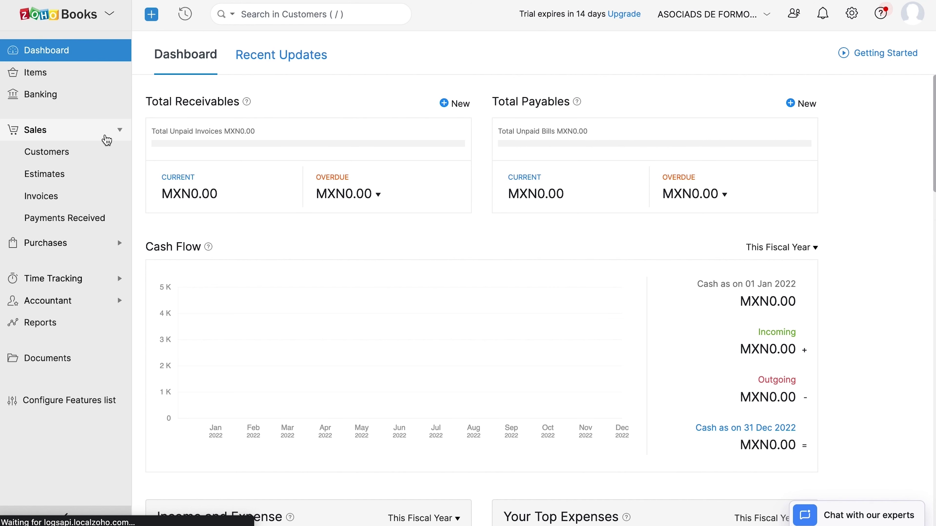
click(83, 196)
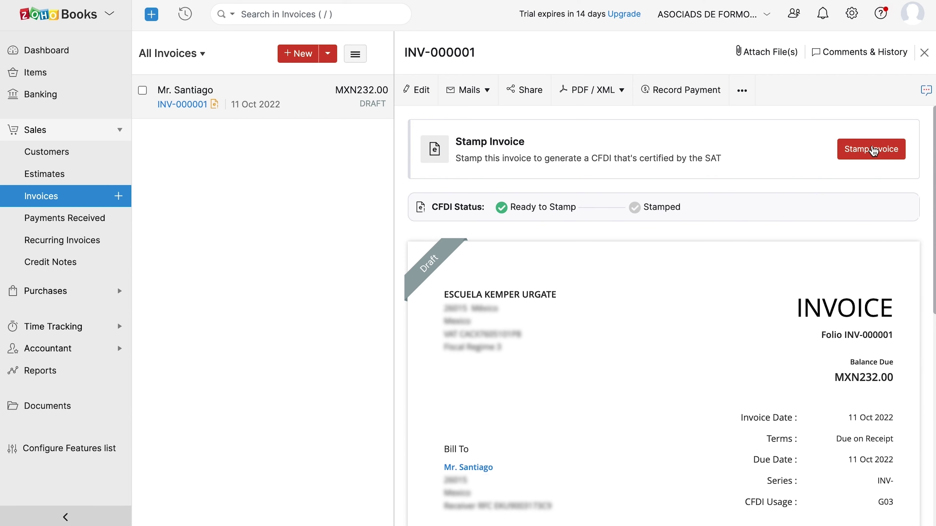
click(873, 150)
click(435, 75)
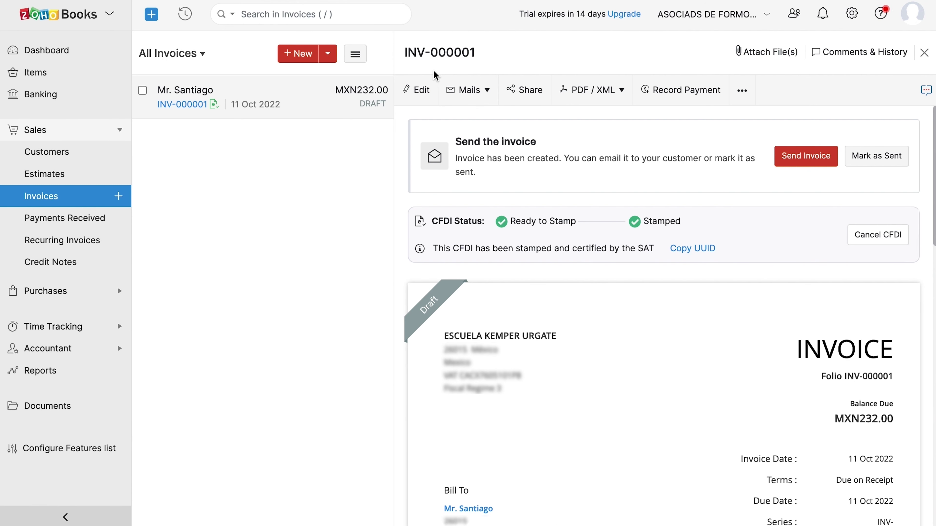
Look over the Cancel CFDI reasons, then close it without cancelling.
click(864, 242)
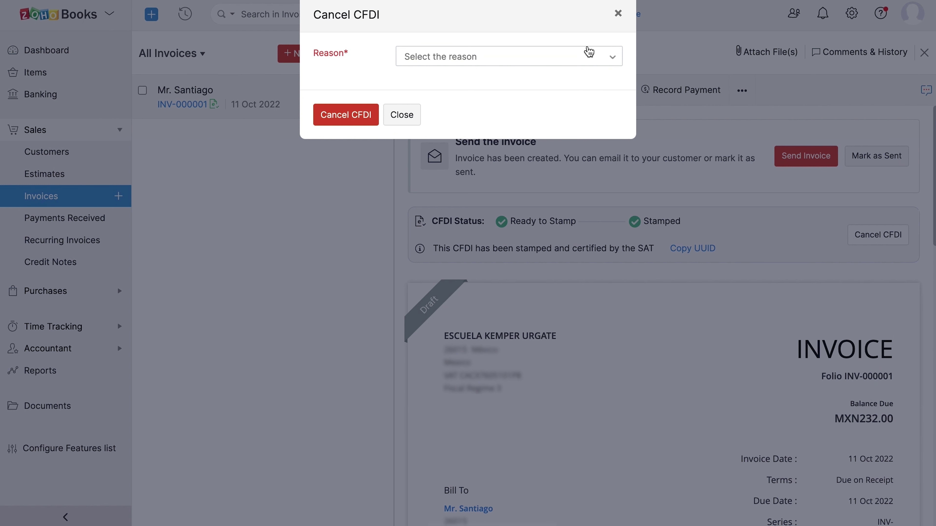
click(589, 52)
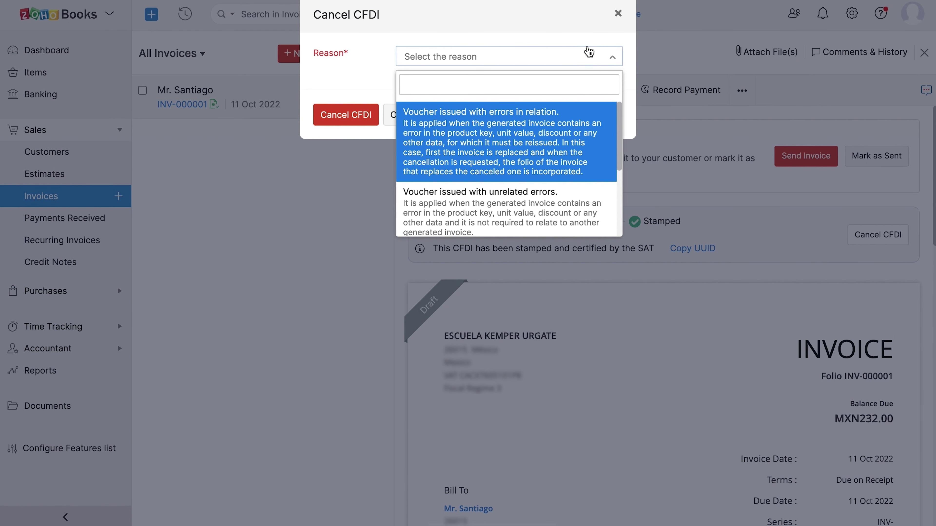
click(589, 52)
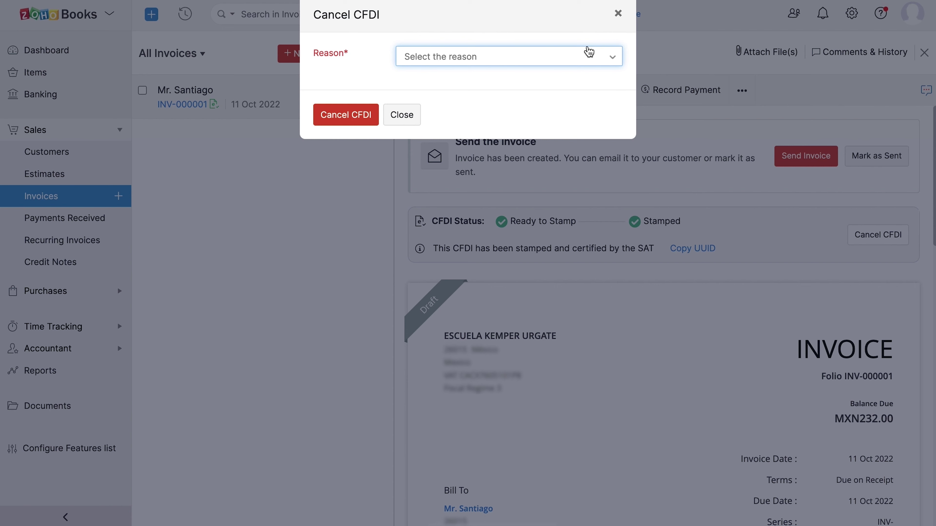
click(785, 280)
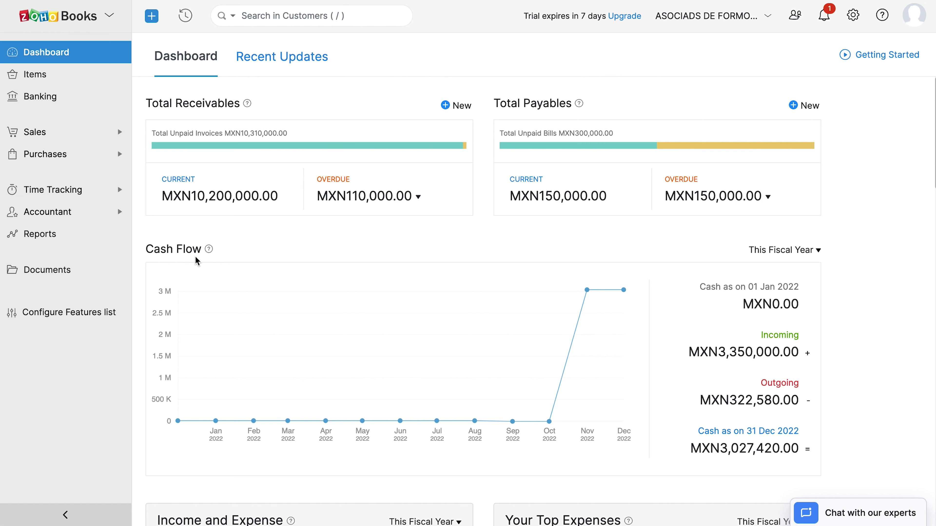
Scroll the dashboard through Cash Flow, Income and Expense, Top Expenses, Projects and Account Watchlist.
scroll(188, 258, down, 3)
scroll(201, 252, down, 3)
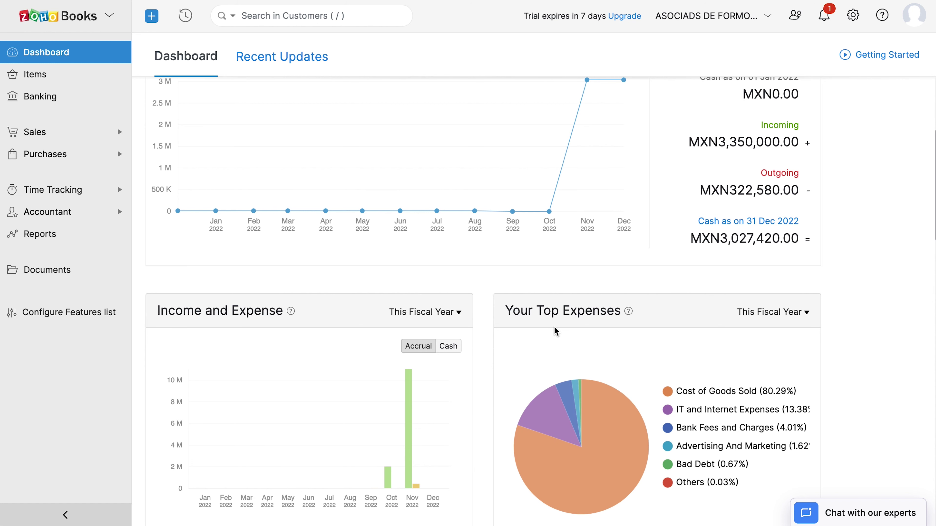
scroll(553, 330, down, 7)
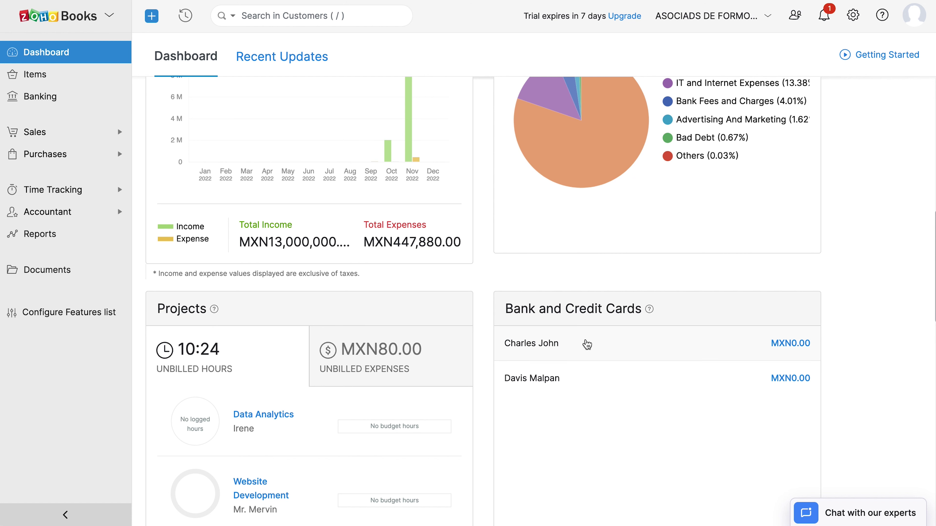
scroll(598, 336, down, 12)
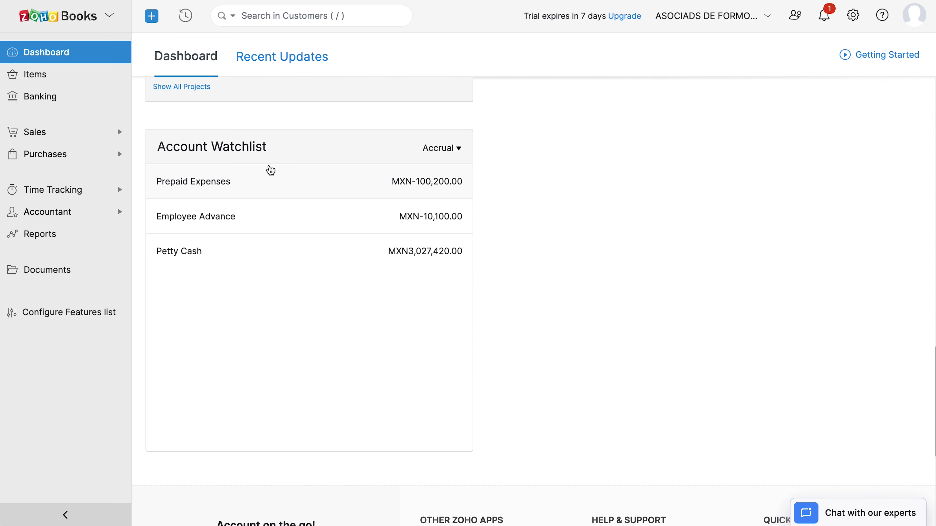
Show the Recent Updates timeline and bring up the My Organizations profile panel.
click(289, 65)
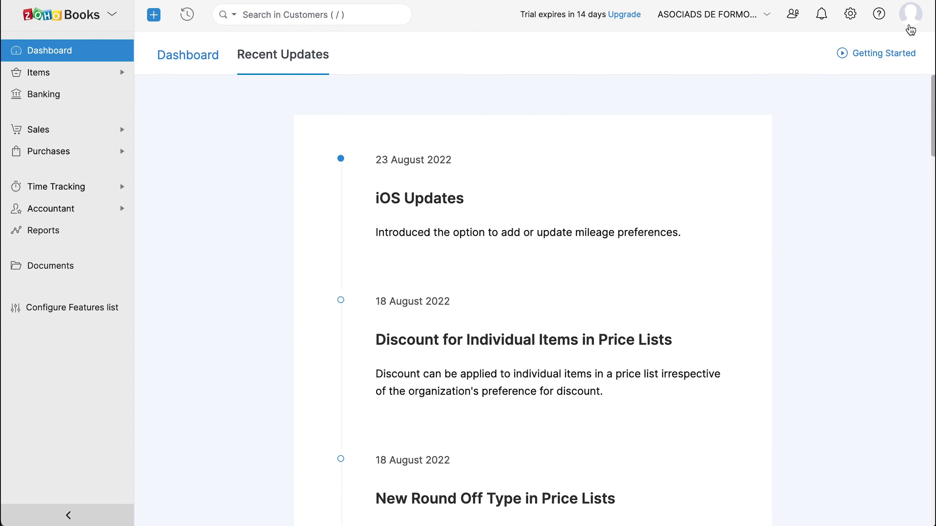
click(911, 27)
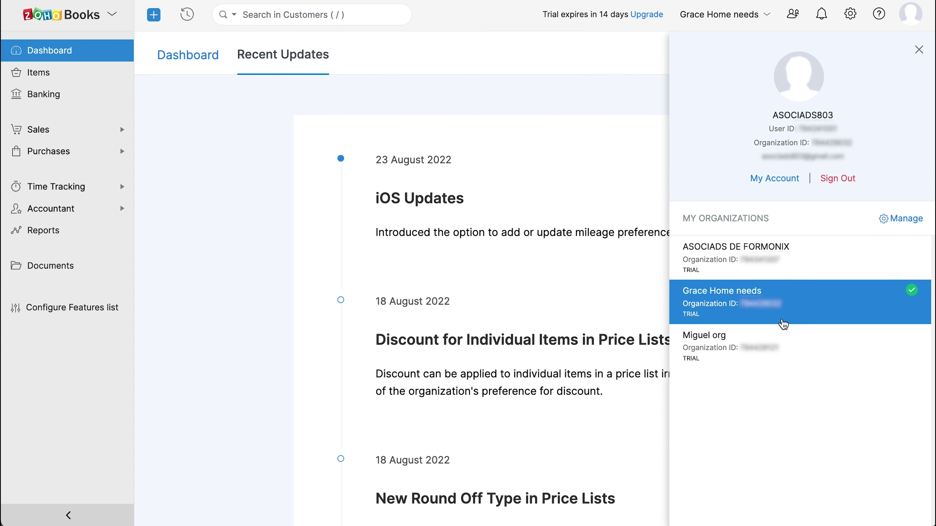